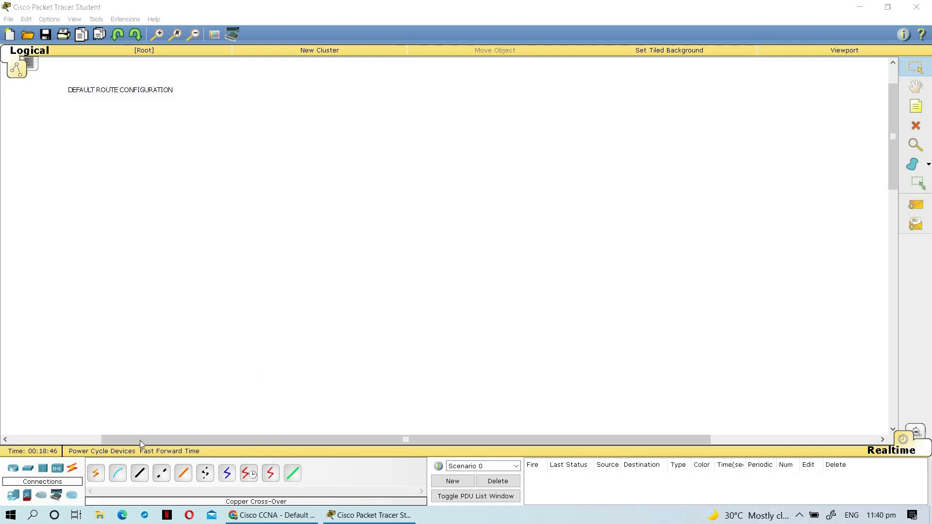
Place two generic Router-PT routers side by side in the upper workspace and align them roughly level with each other.
click(14, 470)
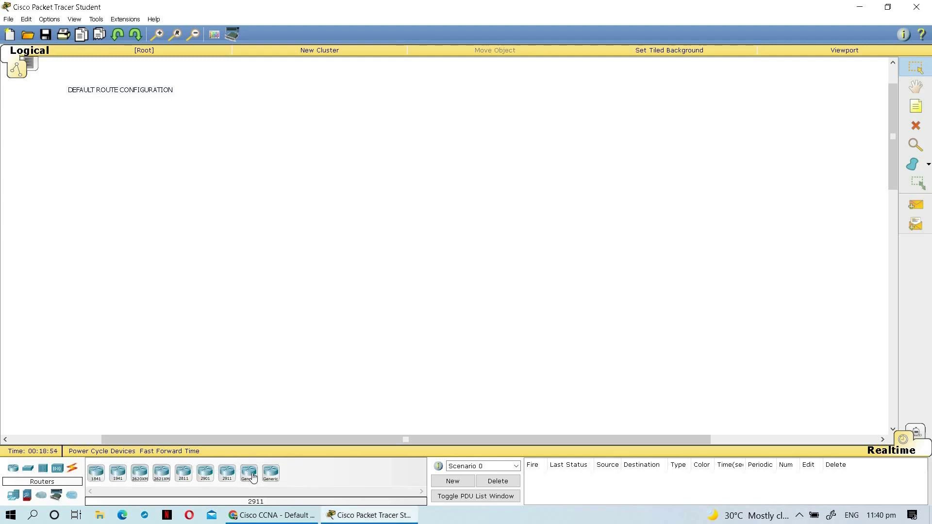
click(253, 478)
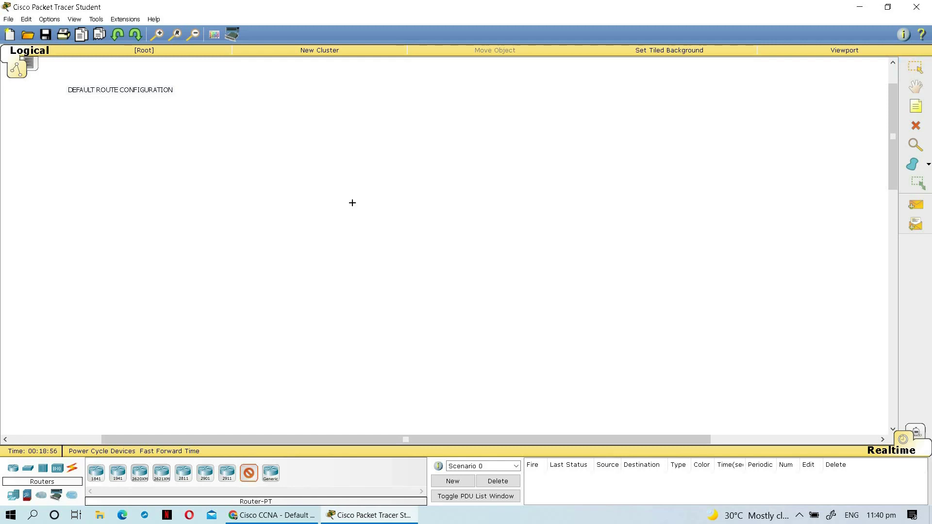
click(332, 200)
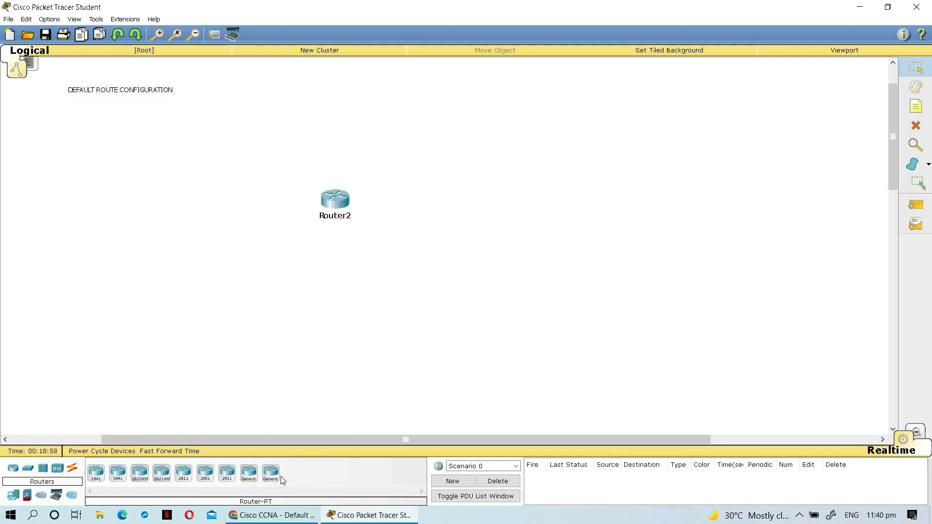
click(251, 478)
click(475, 207)
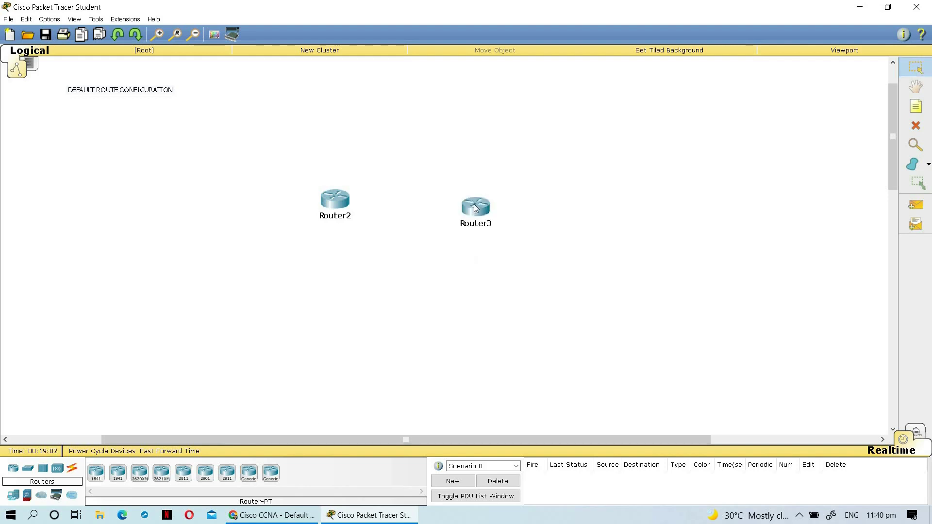
drag(476, 208, 474, 196)
drag(334, 201, 326, 196)
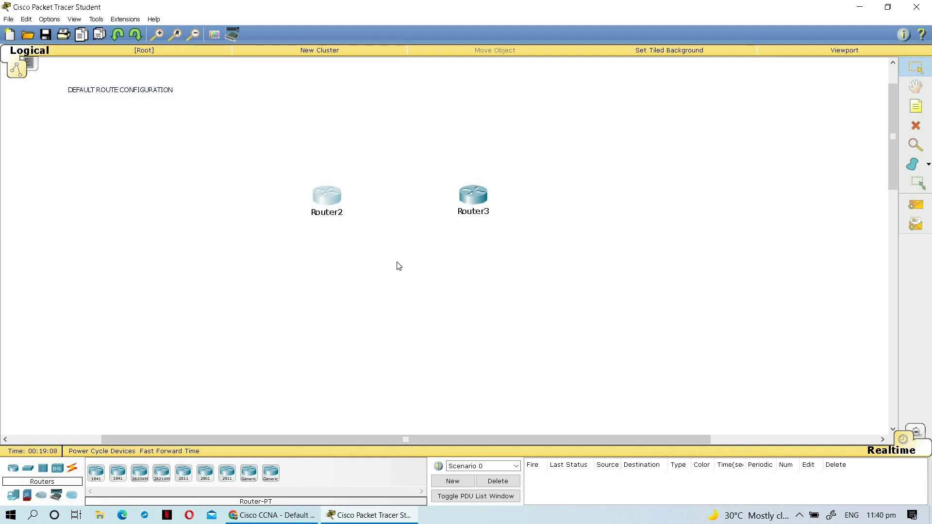
Place two generic PCs in the workspace, one below and outside each router, and adjust them to roughly the same height.
click(13, 499)
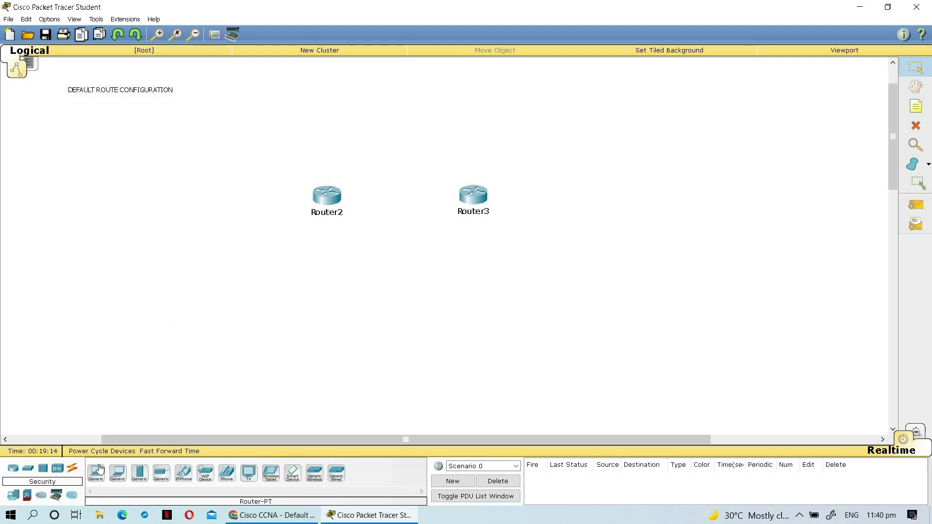
click(99, 472)
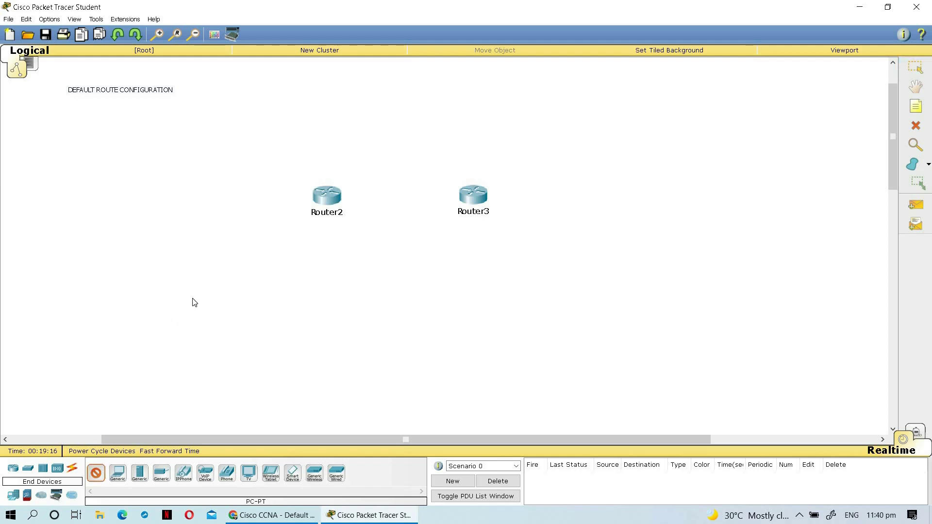
click(194, 302)
click(100, 472)
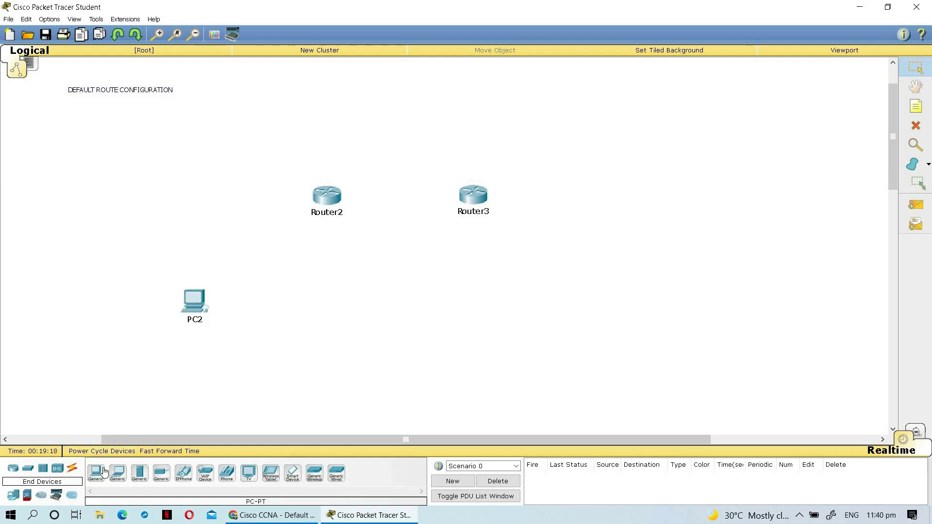
click(621, 322)
click(621, 322)
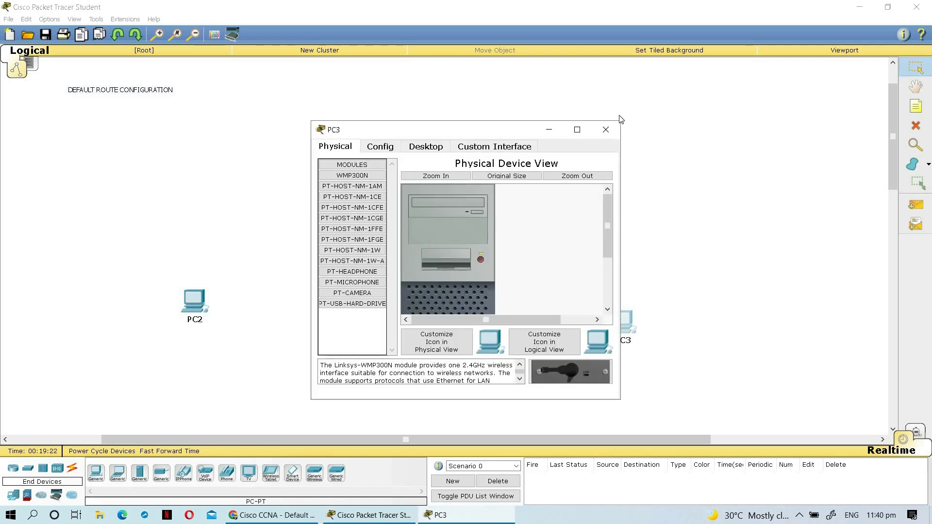
click(576, 129)
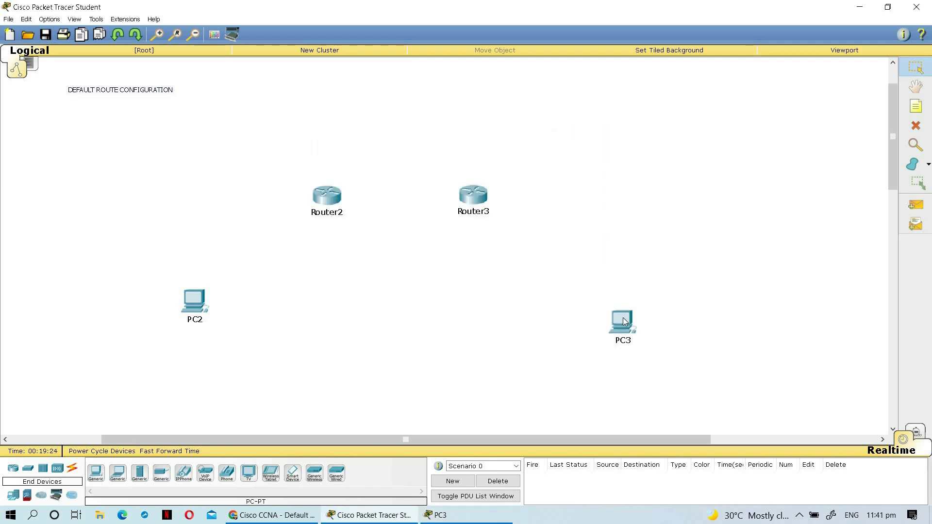
drag(619, 304, 628, 279)
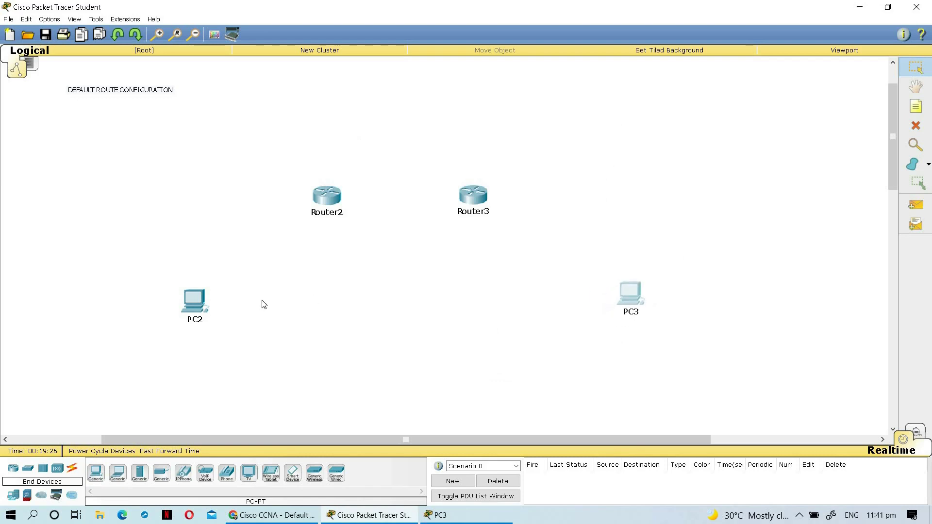
drag(191, 306, 199, 307)
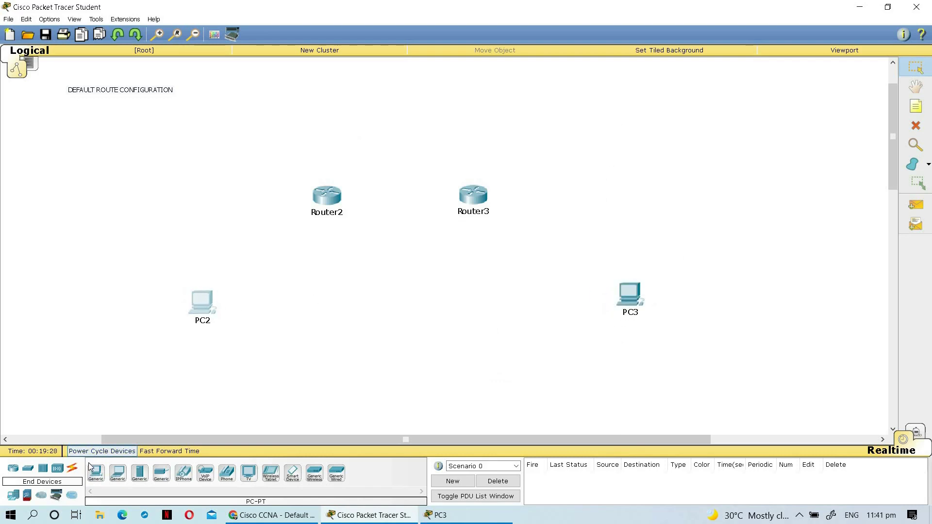
Connect PC2 to Router2 with an automatically chosen connection type.
click(72, 469)
click(96, 473)
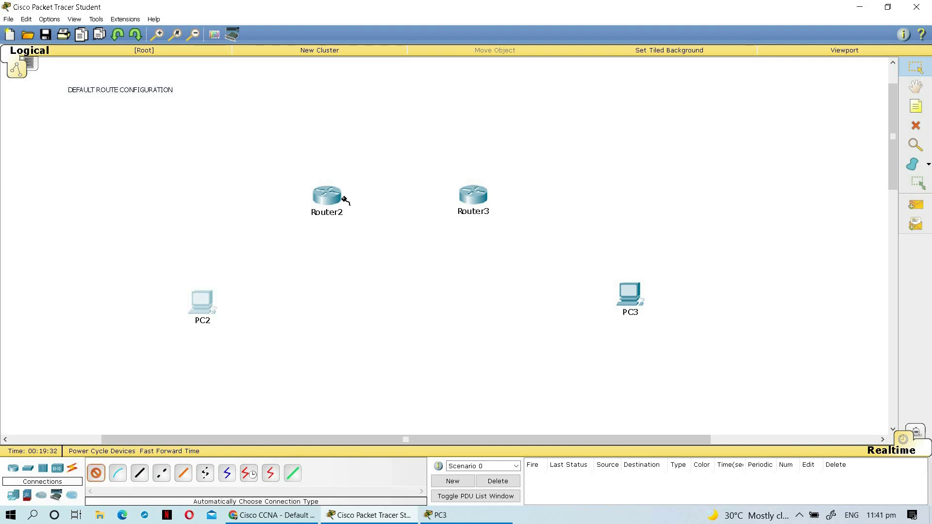
click(204, 303)
click(319, 207)
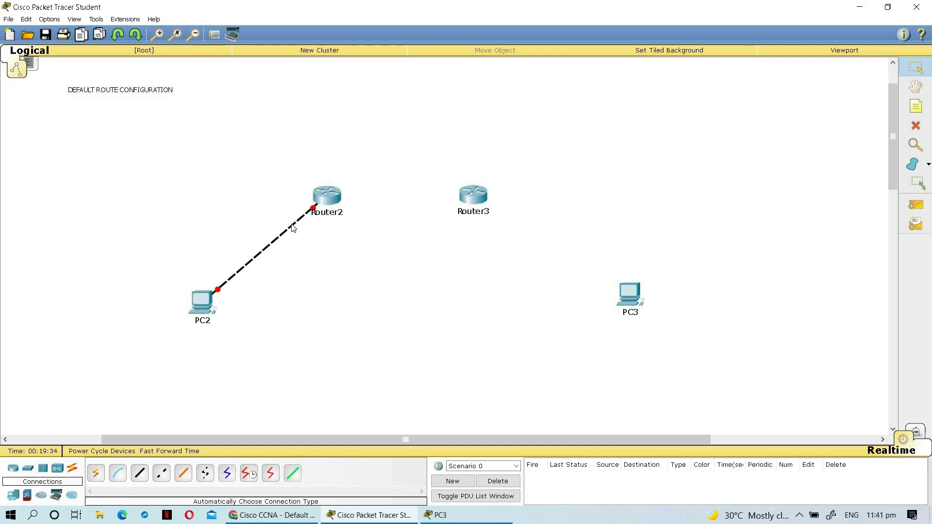
Attach the PC2–Router2 cable to FastEthernet0 on PC2 and FastEthernet0/0 on Router2.
click(220, 292)
click(205, 305)
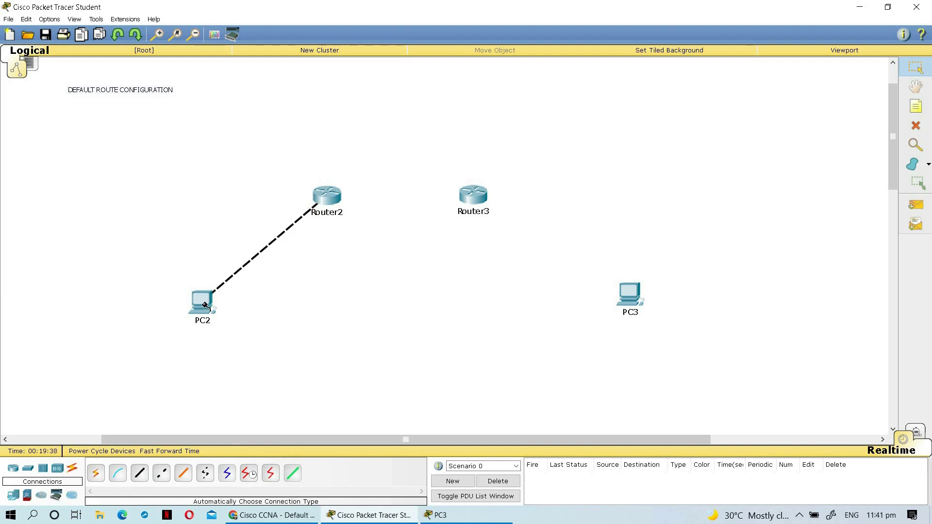
click(204, 304)
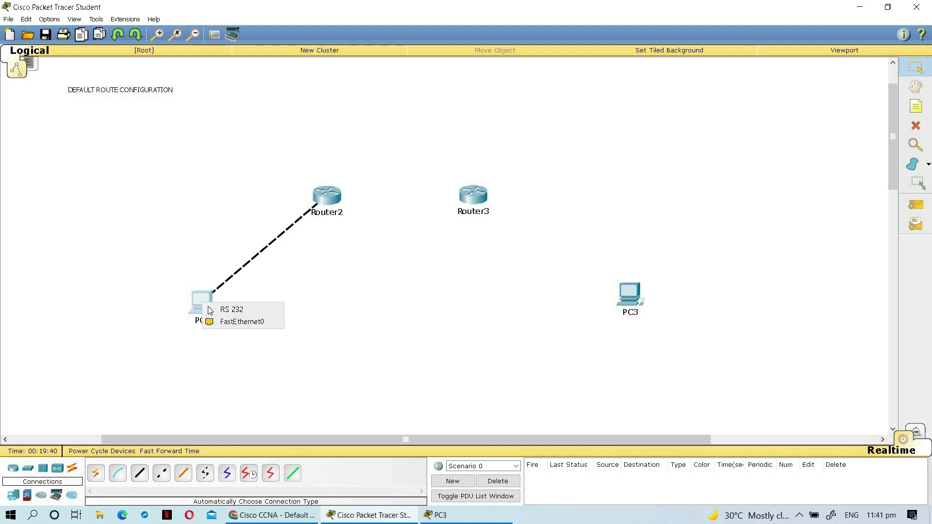
click(235, 322)
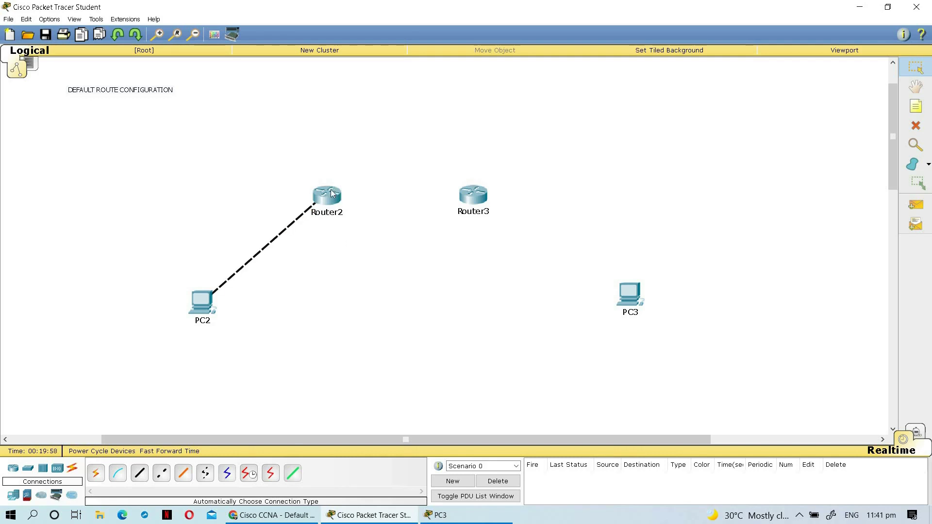
click(332, 194)
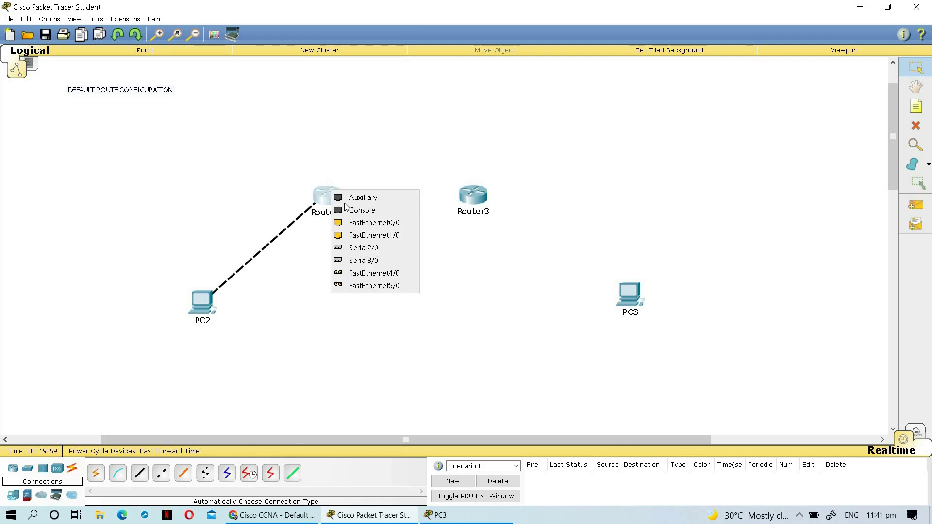
click(375, 224)
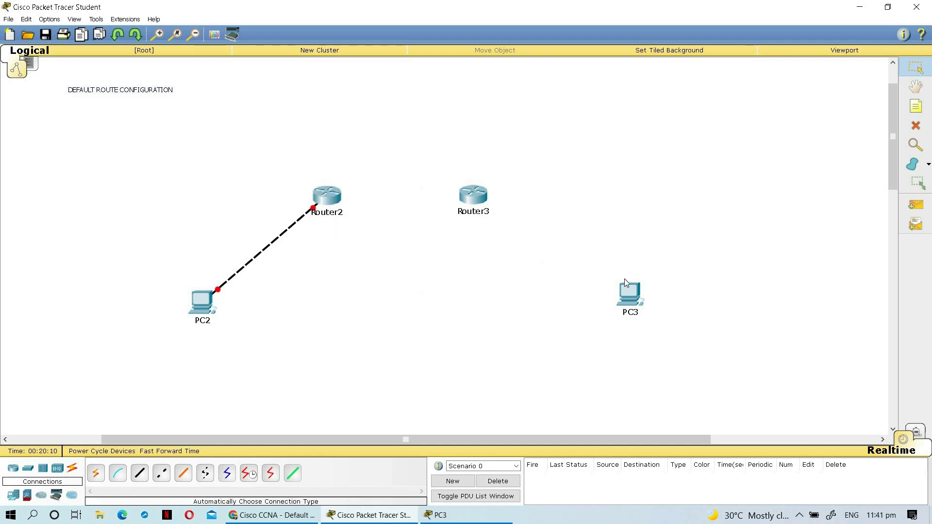
Shift PC3 slightly and connect it to Router3 with an automatically chosen connection type.
mouse_move(636, 294)
mouse_down()
mouse_move(627, 287)
mouse_move(627, 297)
mouse_up()
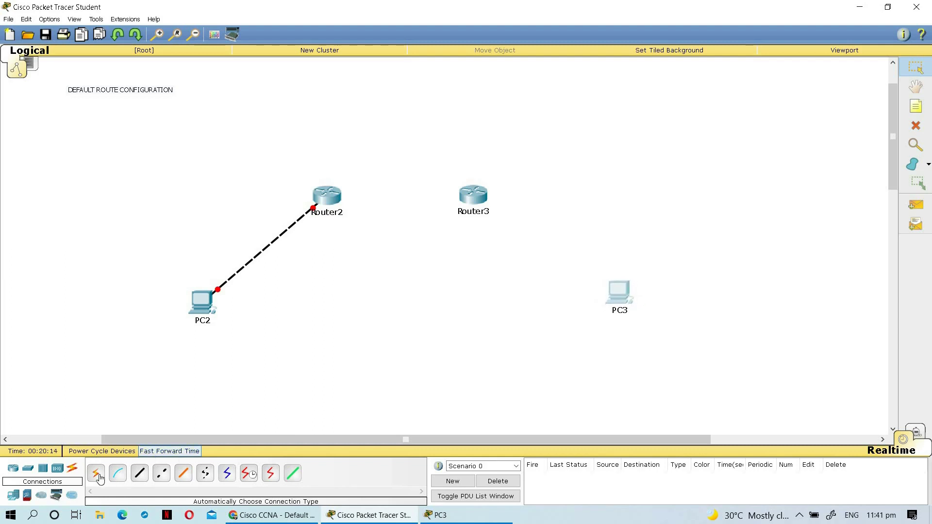
click(95, 473)
click(618, 291)
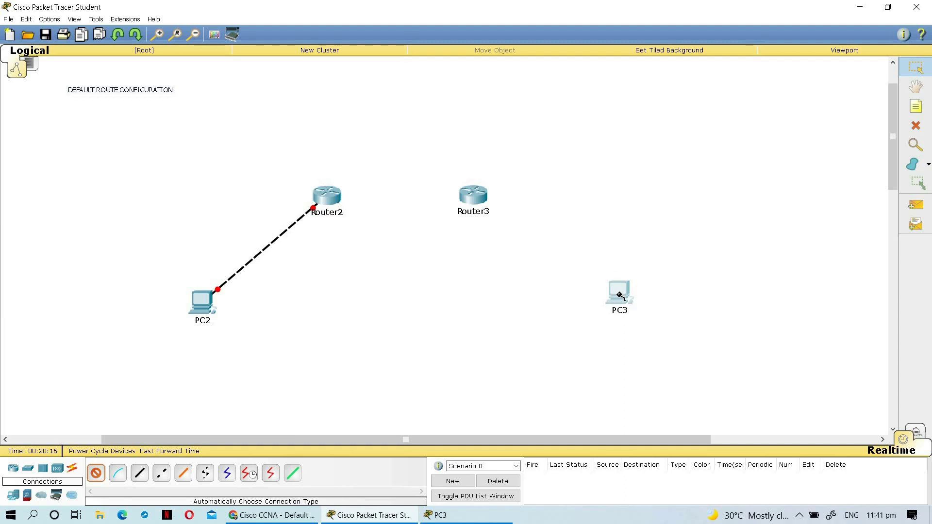
click(482, 199)
click(482, 199)
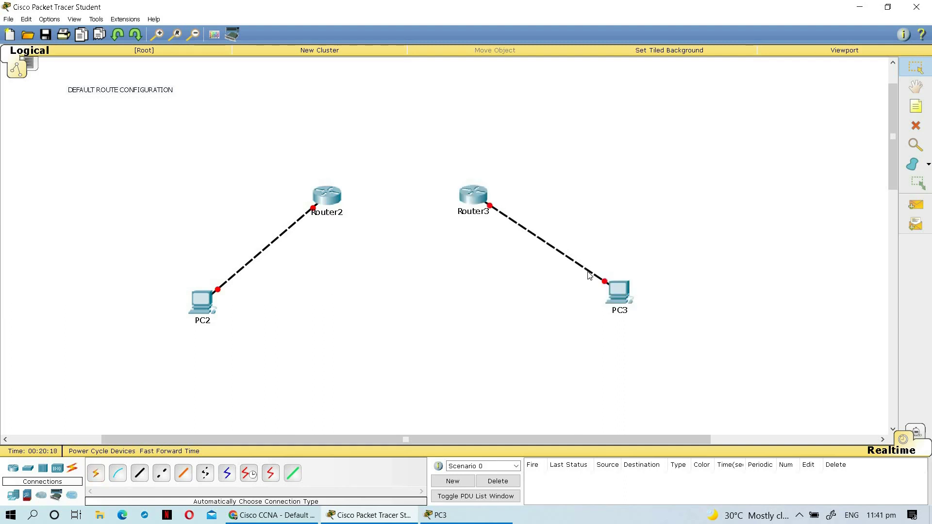
Attach the PC3–Router3 cable to FastEthernet0 on PC3 and FastEthernet0/0 on Router3.
click(621, 292)
click(640, 309)
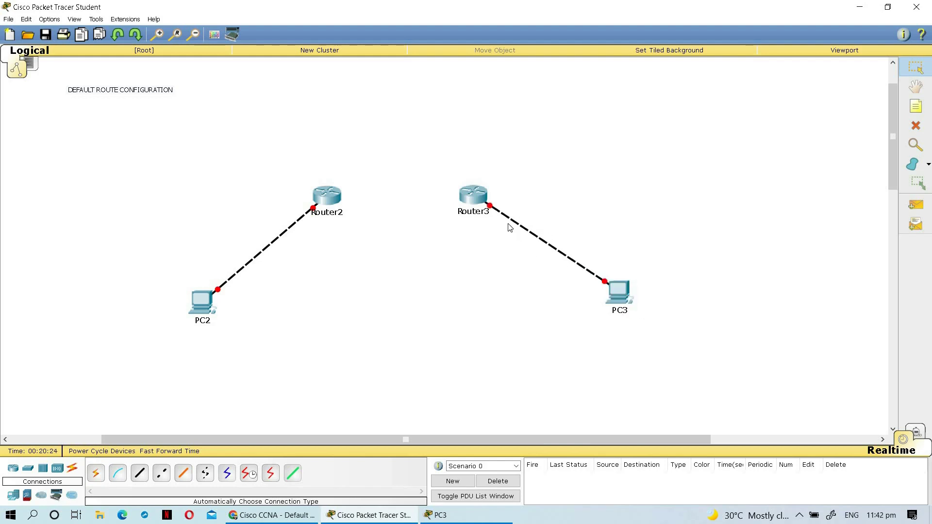
click(471, 197)
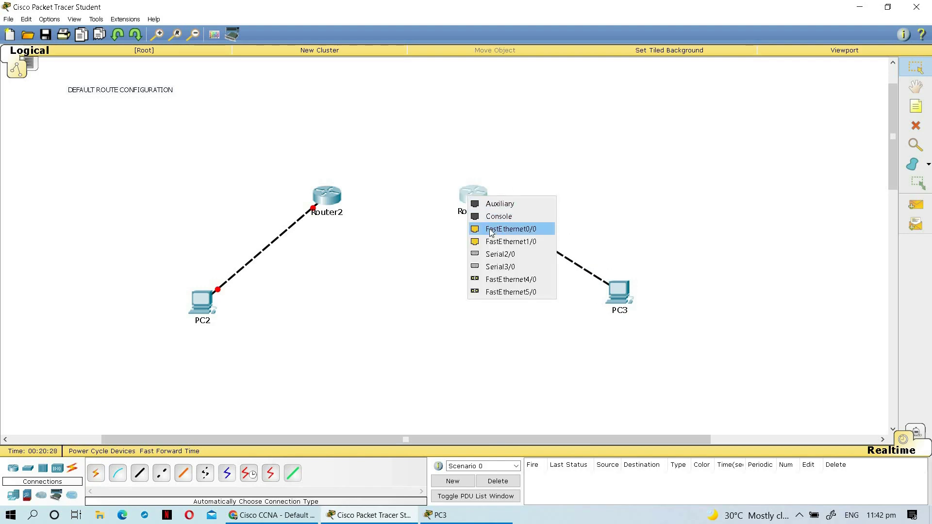
click(491, 230)
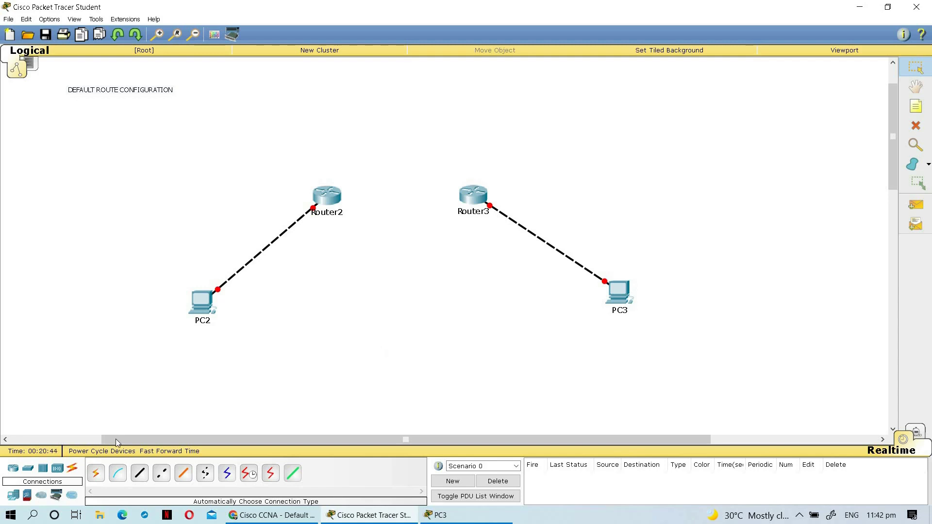
Connect Router2 to Router3 with an automatically chosen connection type.
click(97, 481)
click(338, 200)
click(470, 195)
key(ctrl+z)
key(ctrl+y)
Attach the link between the two routers to Serial2/0 on Router2 and Serial2/0 on Router3.
click(336, 202)
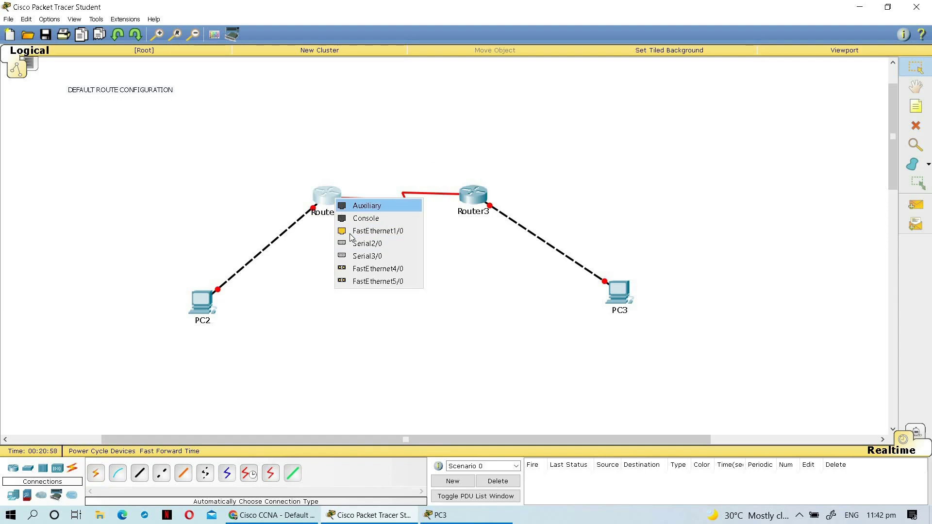
click(383, 243)
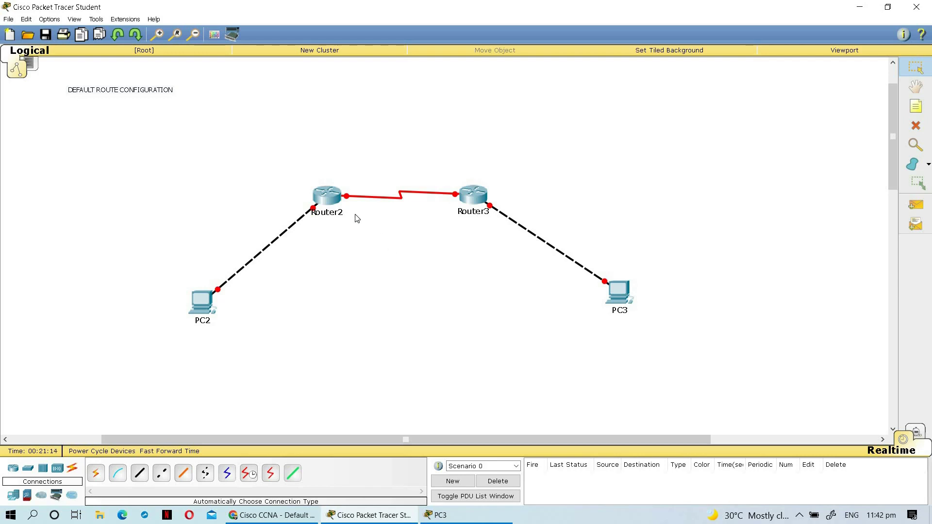
click(334, 196)
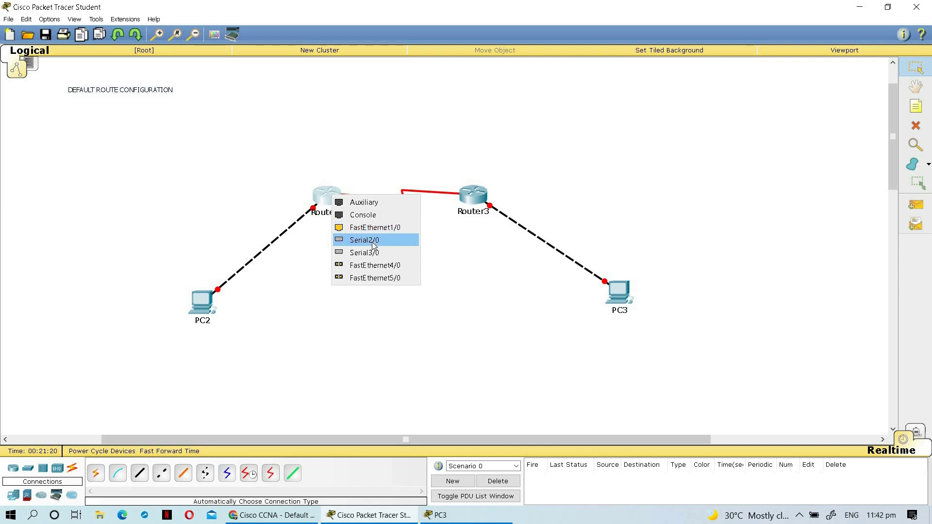
click(374, 242)
click(479, 195)
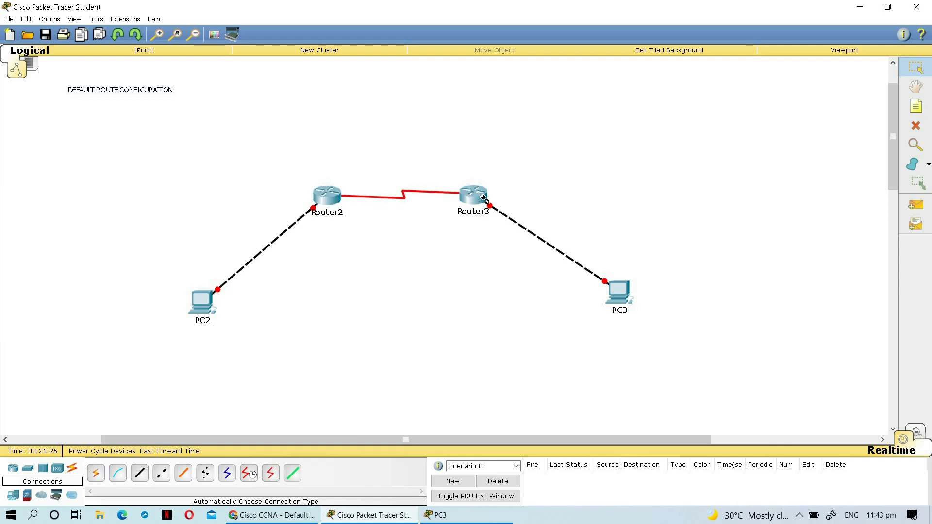
click(477, 195)
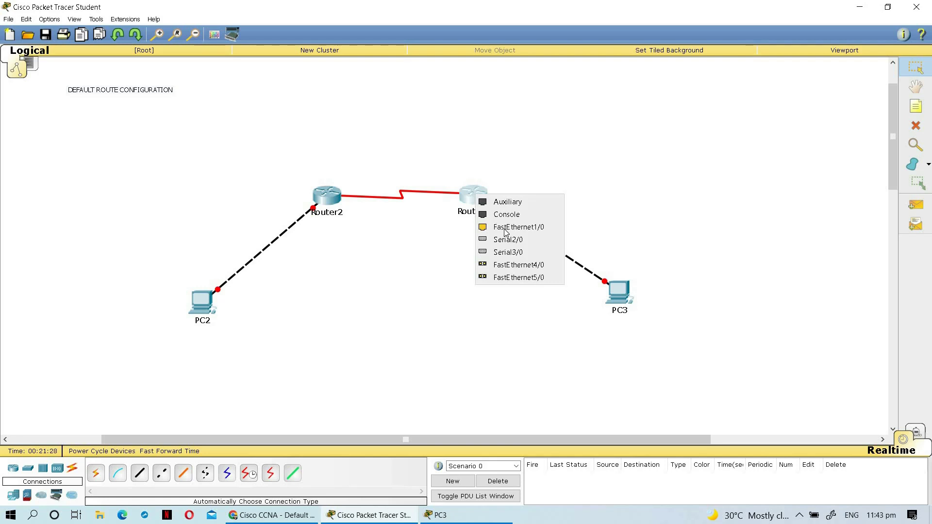
click(508, 240)
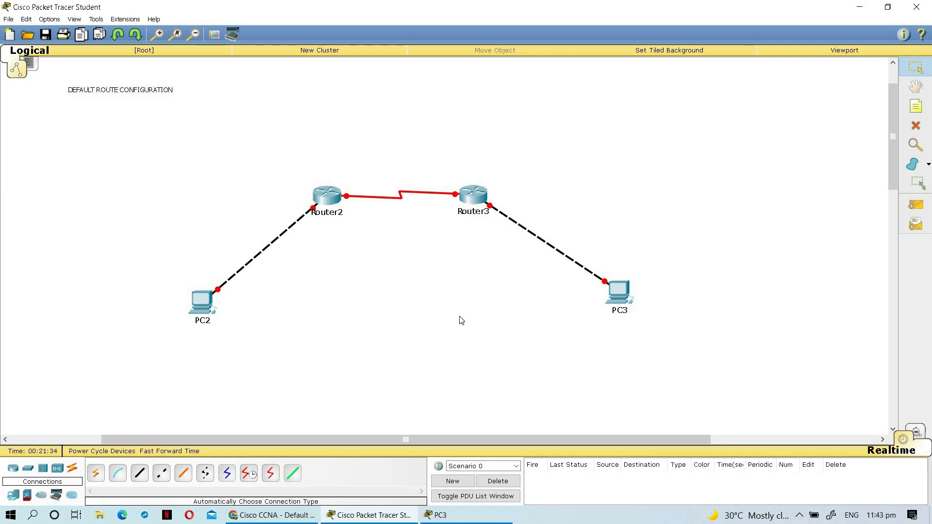
Add a note reading 192.168.1.0/24 beside the link between PC2 and Router2.
click(914, 107)
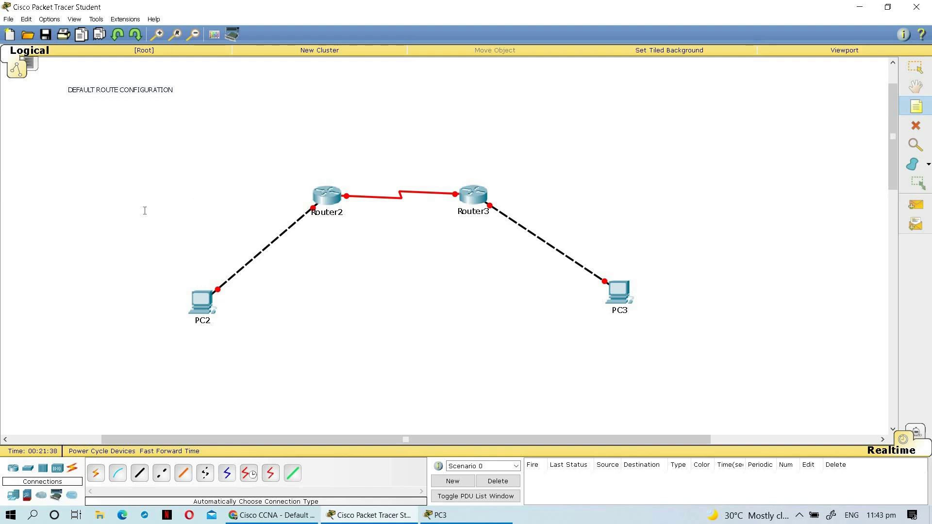
click(219, 289)
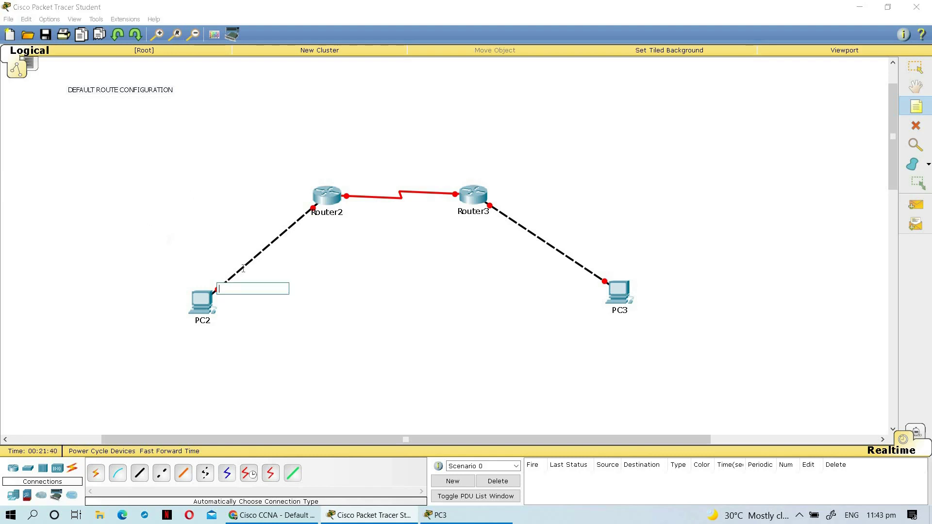
text(192.)
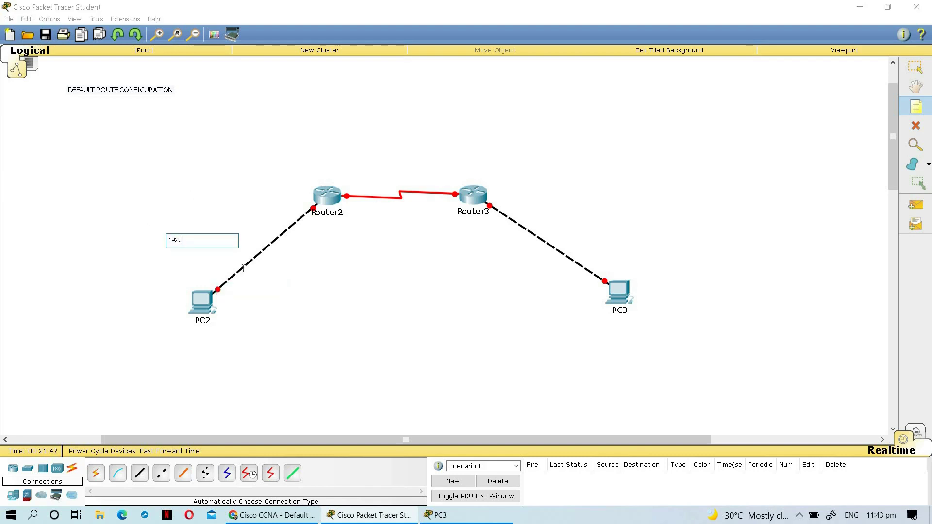
text(168.1.0/24)
click(281, 260)
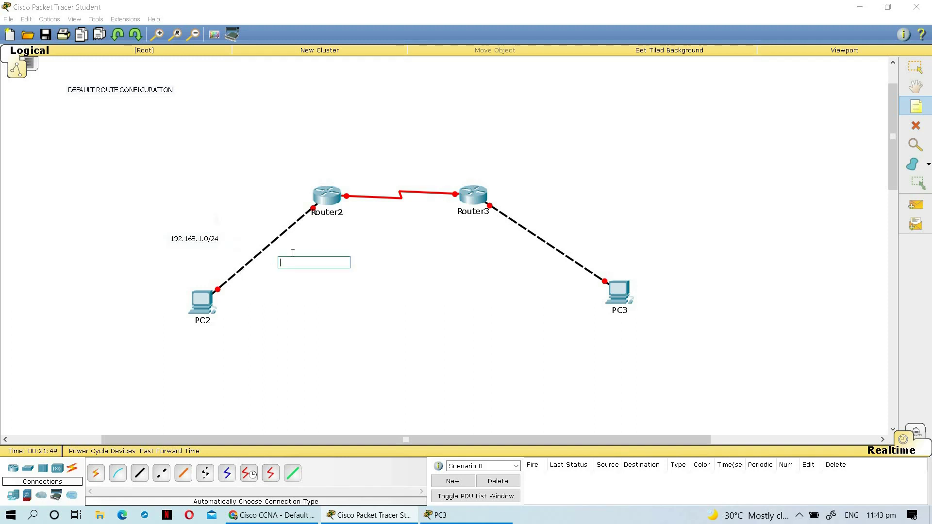
Duplicate the 192.168.1.0/24 note and place the copy above the link between Router2 and Router3.
click(921, 73)
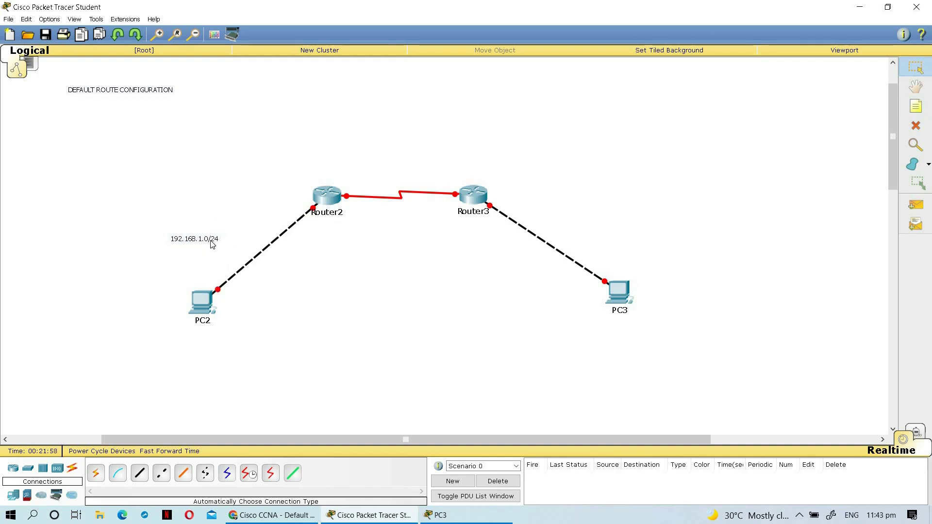
drag(162, 217, 233, 253)
key(ctrl+c)
key(ctrl+v)
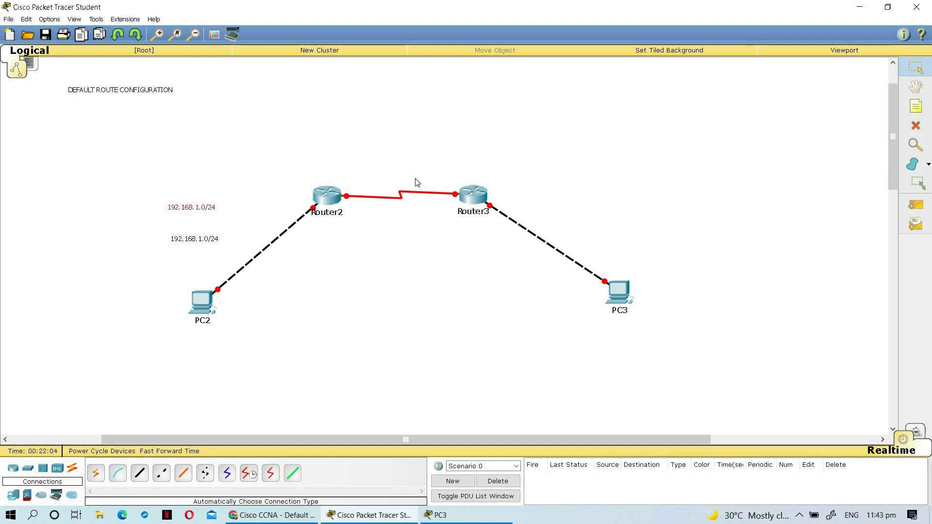
click(396, 170)
Change the text of the note above the router-to-router link to 192.168.2.0/24.
double_click(395, 174)
drag(366, 175, 394, 171)
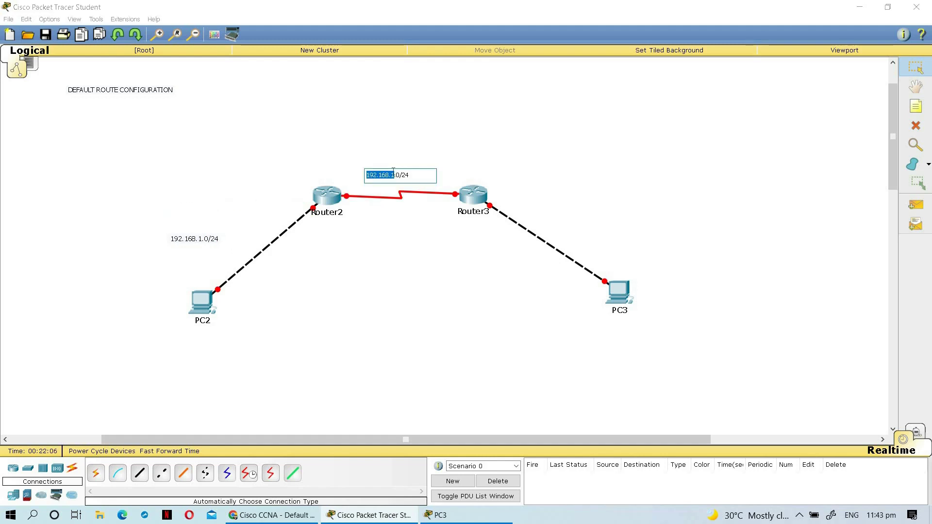
click(394, 171)
key(Delete)
text(2)
click(482, 156)
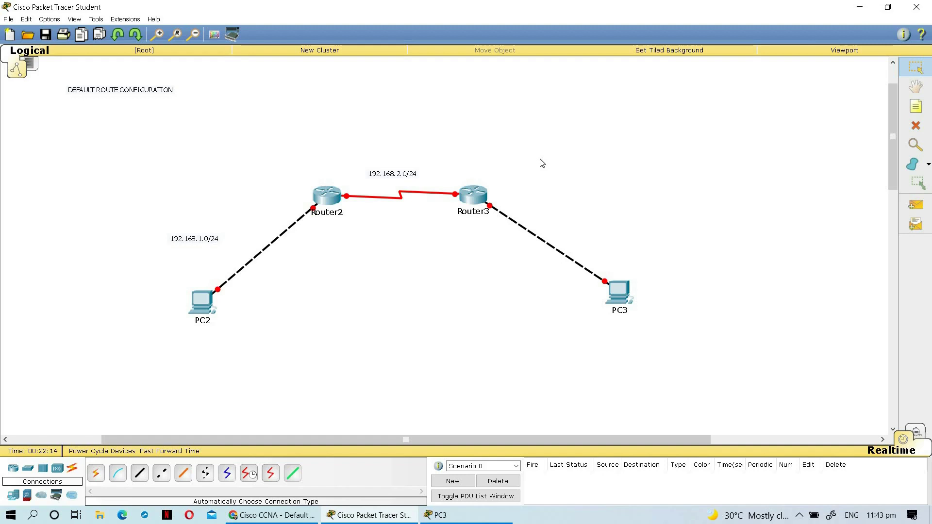
Paste another copy of the 192.168.1.0/24 note and place it beside the link between Router3 and PC3.
key(ctrl+v)
double_click(199, 209)
click(188, 208)
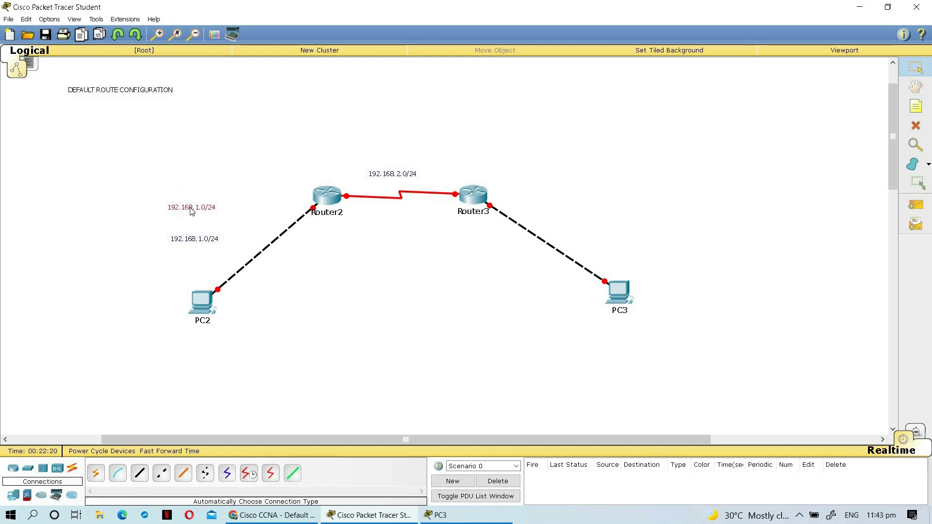
drag(322, 193, 602, 237)
drag(613, 232, 582, 240)
Change the note beside the Router3–PC3 link to 192.168.3.0/24 and move it slightly closer to PC3.
double_click(583, 228)
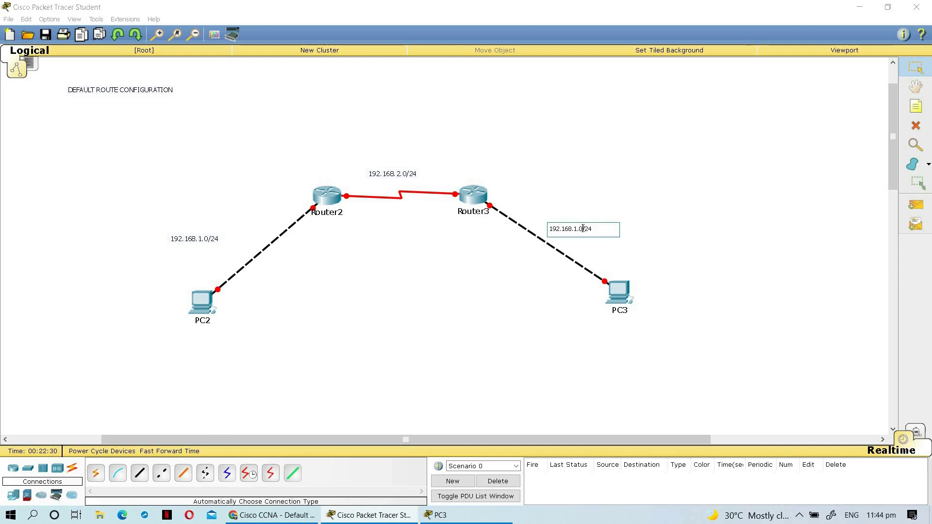
key(Delete)
text(3)
click(629, 230)
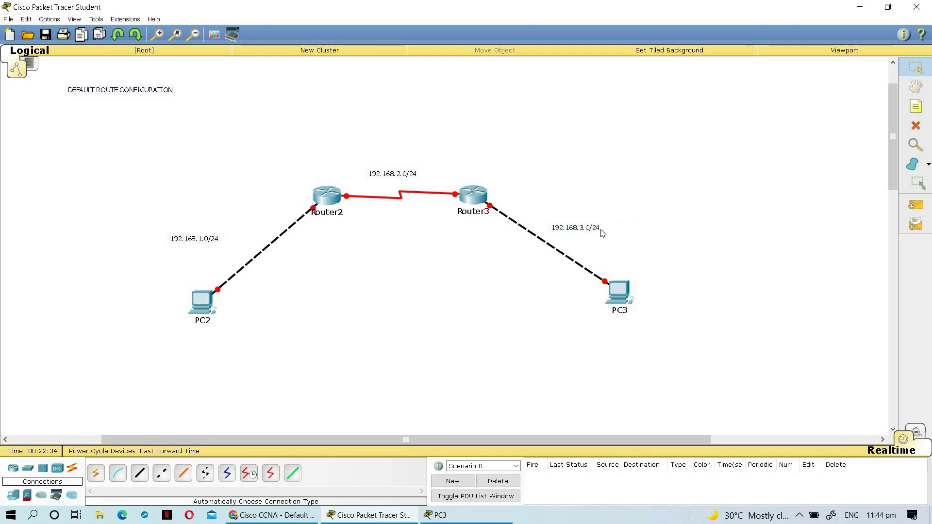
drag(602, 233, 617, 252)
click(610, 206)
Assign PC2 the static IP address 192.168.1.2 with subnet mask 255.255.255.0.
click(204, 305)
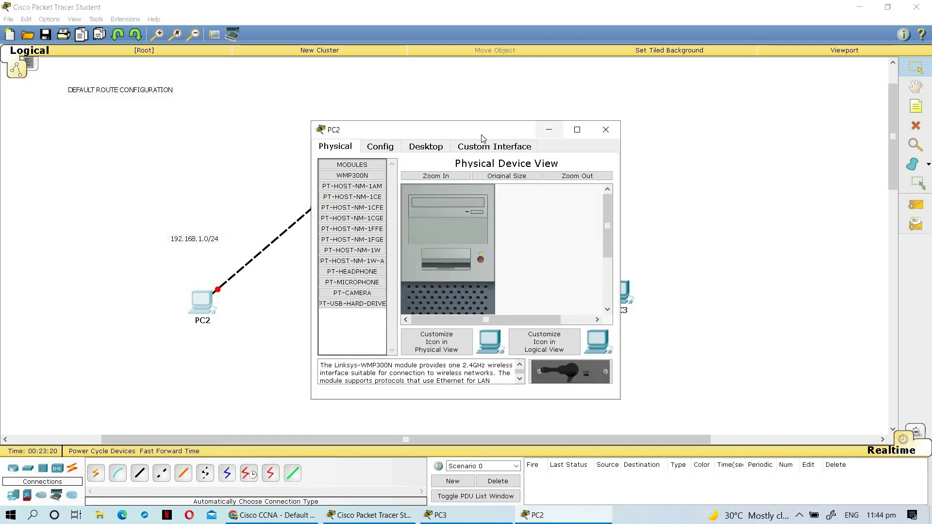
drag(437, 130, 485, 103)
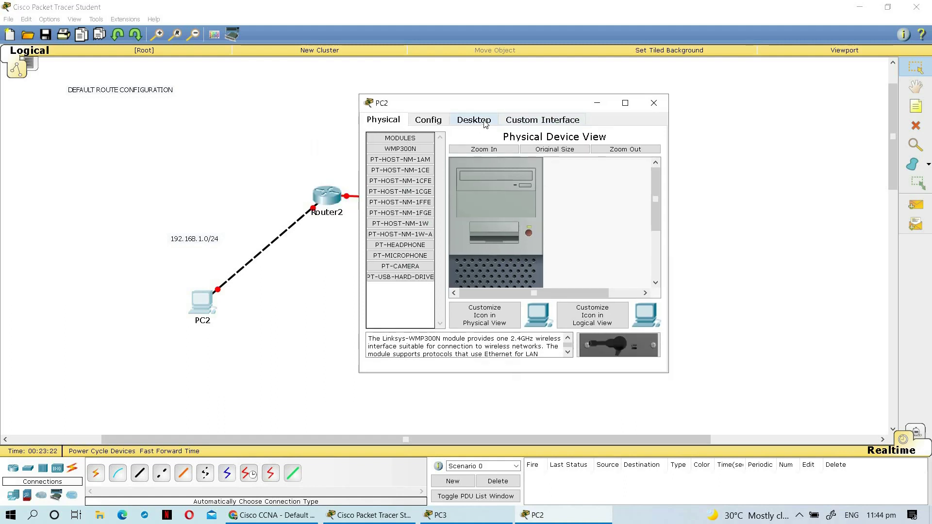
click(474, 120)
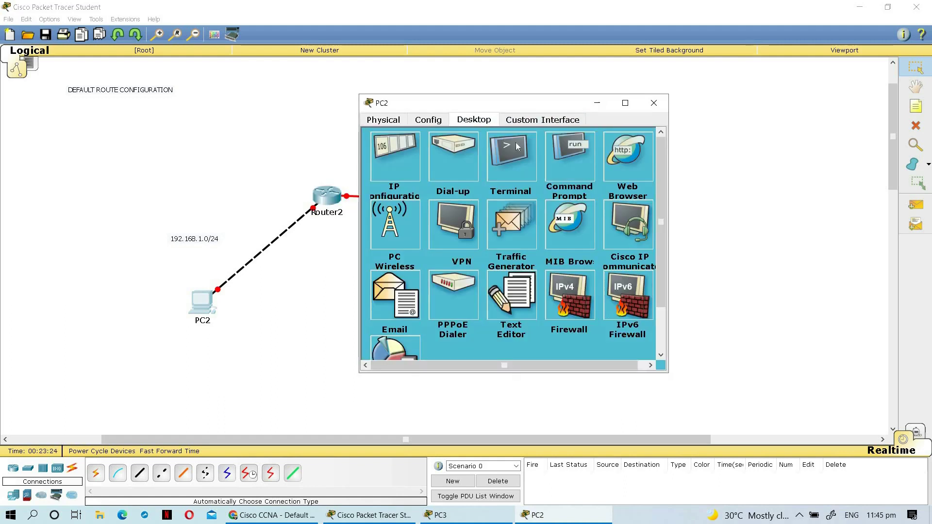
click(396, 159)
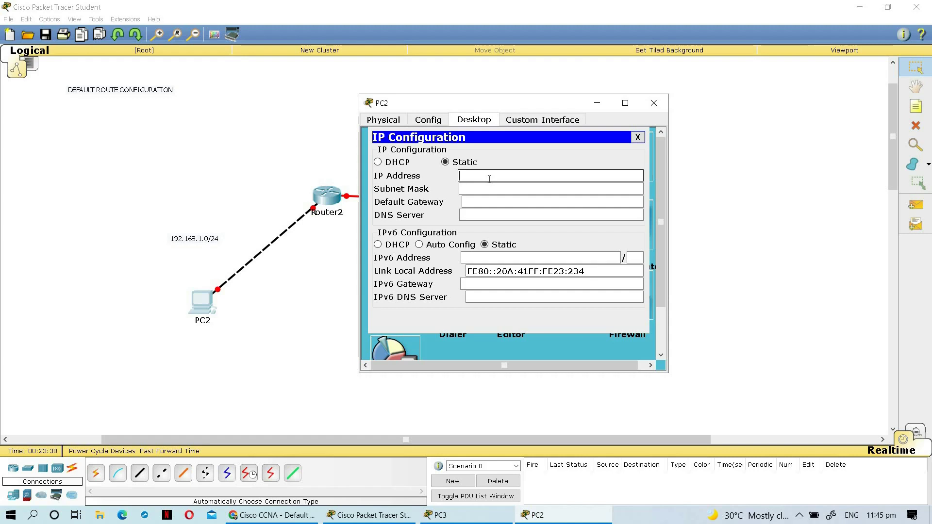
text(192.168.1.2)
key(Tab)
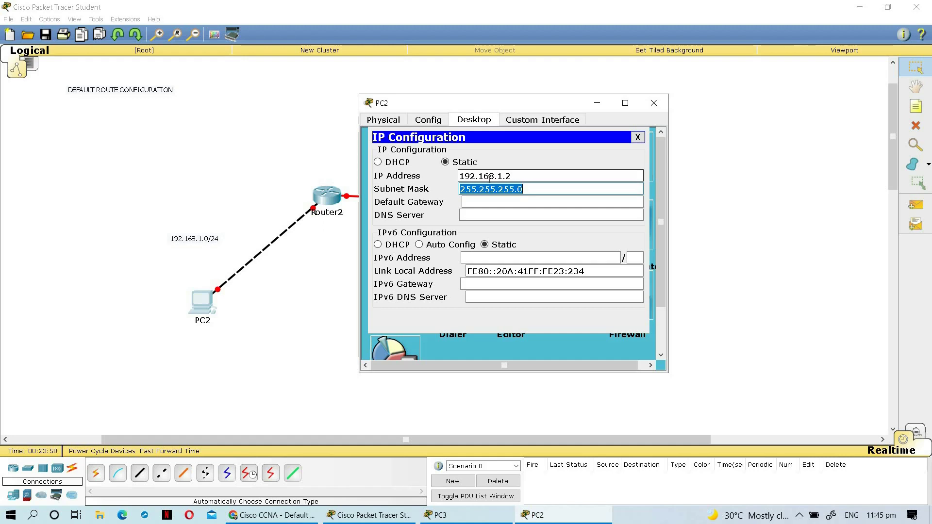
Set PC2's default gateway to 192.168.1.1 and close the PC2 window.
click(513, 202)
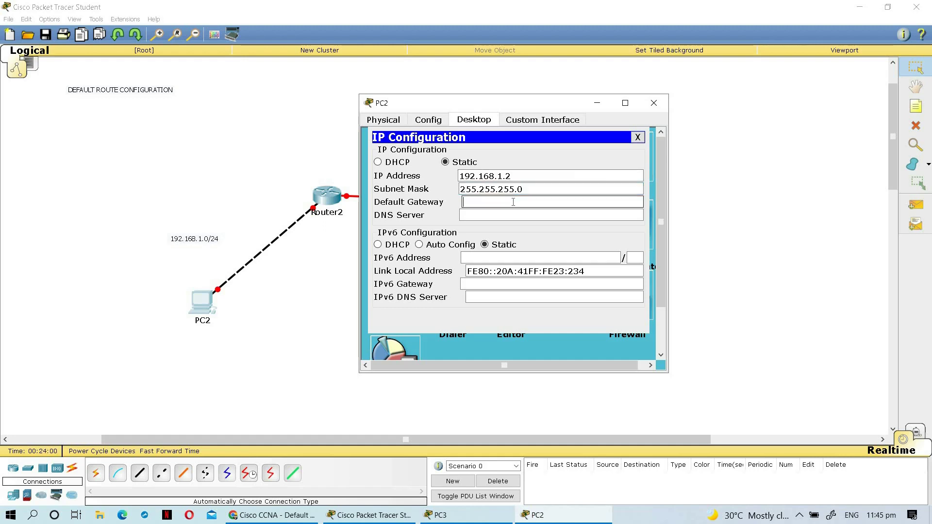
text(192.168.1.1)
key(ctrl+a)
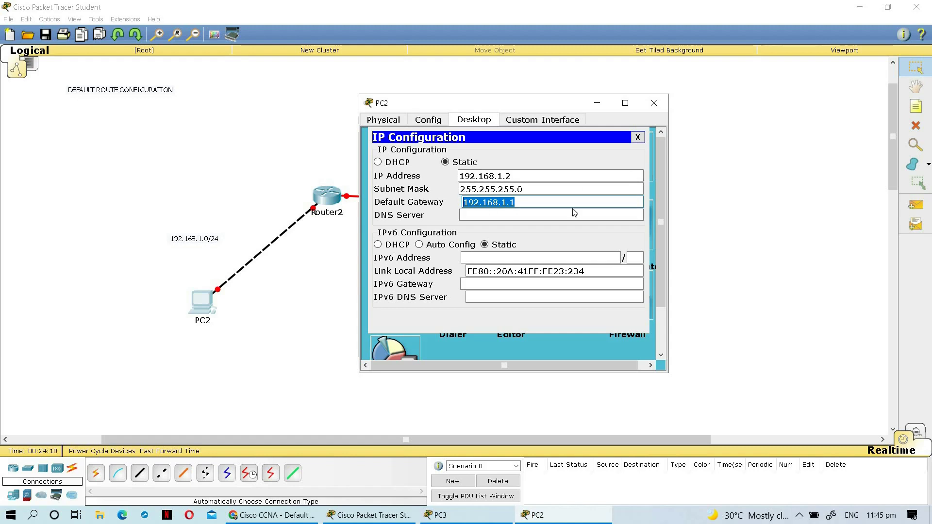
click(637, 137)
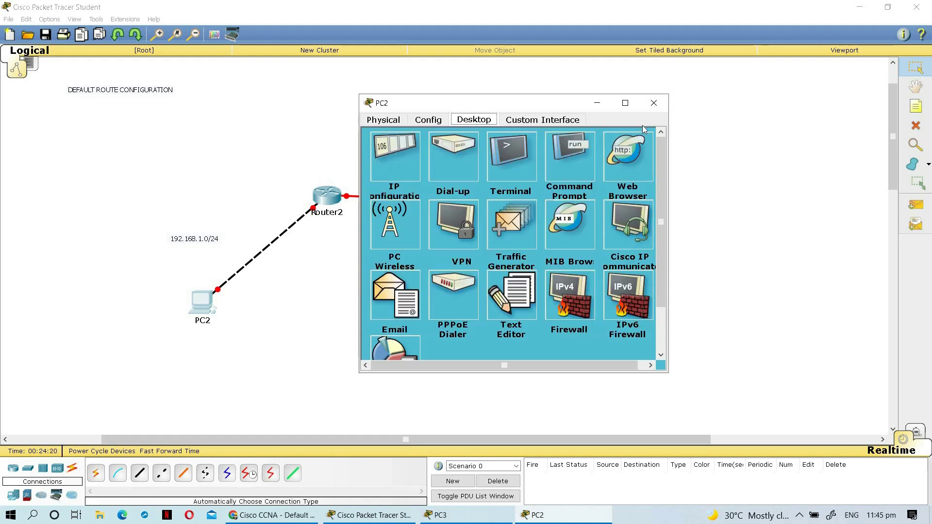
click(654, 103)
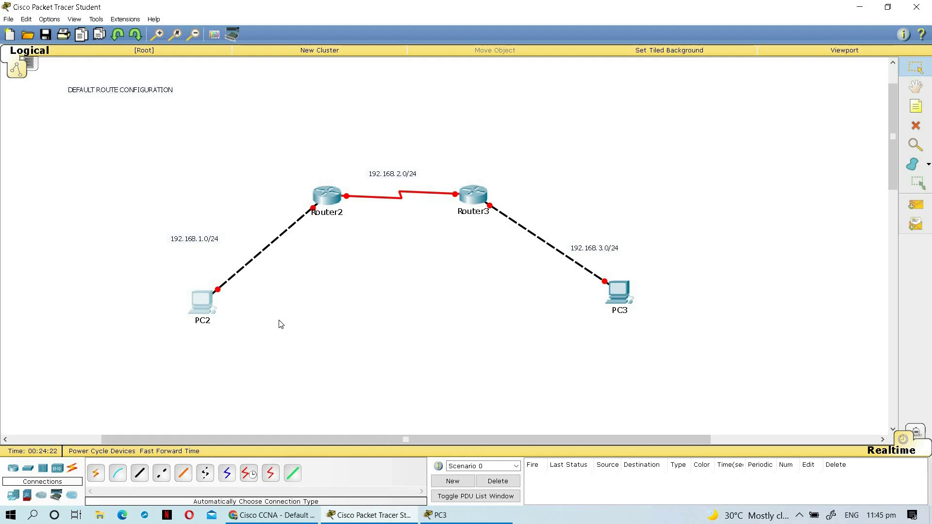
Open Router2's command line and answer no to the initial configuration dialog.
click(327, 195)
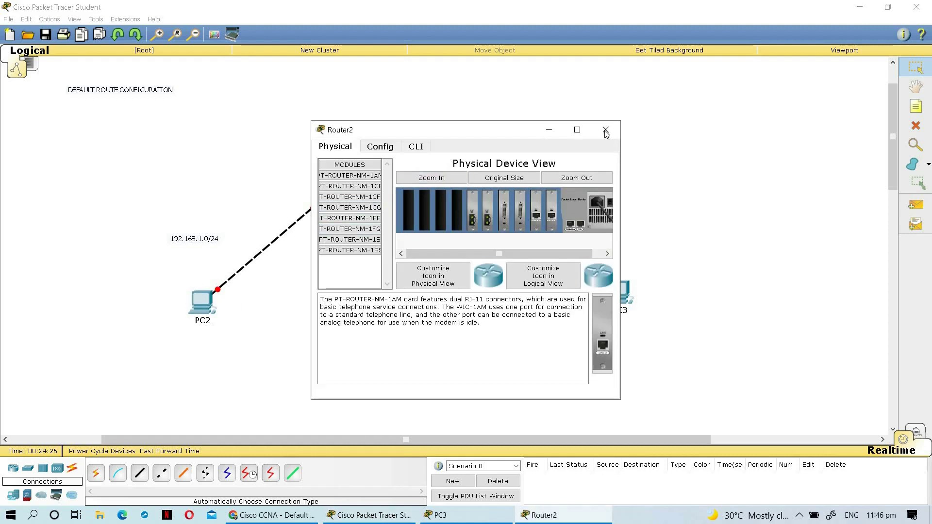
click(606, 131)
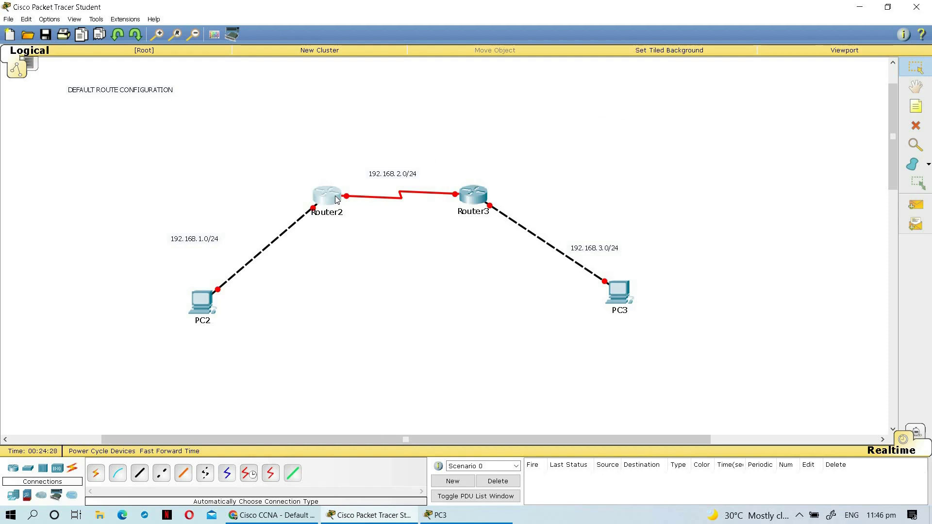
click(337, 200)
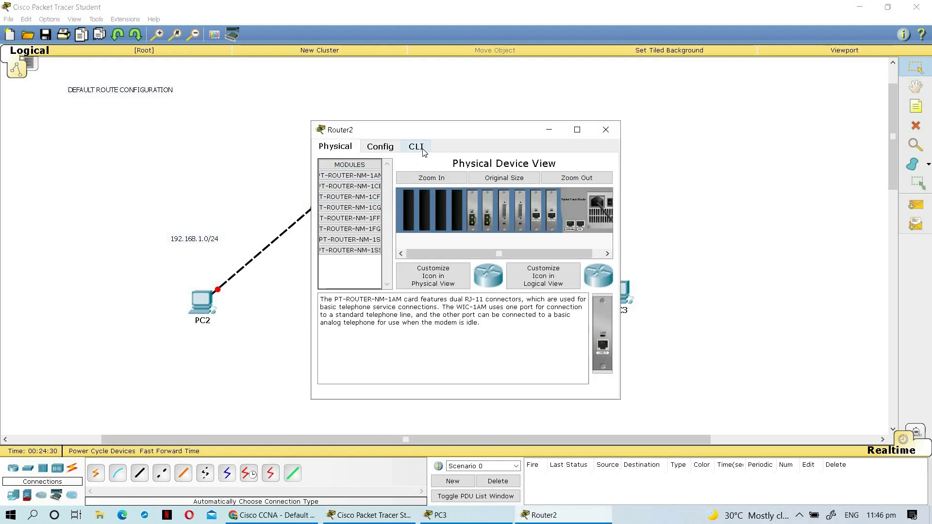
click(416, 147)
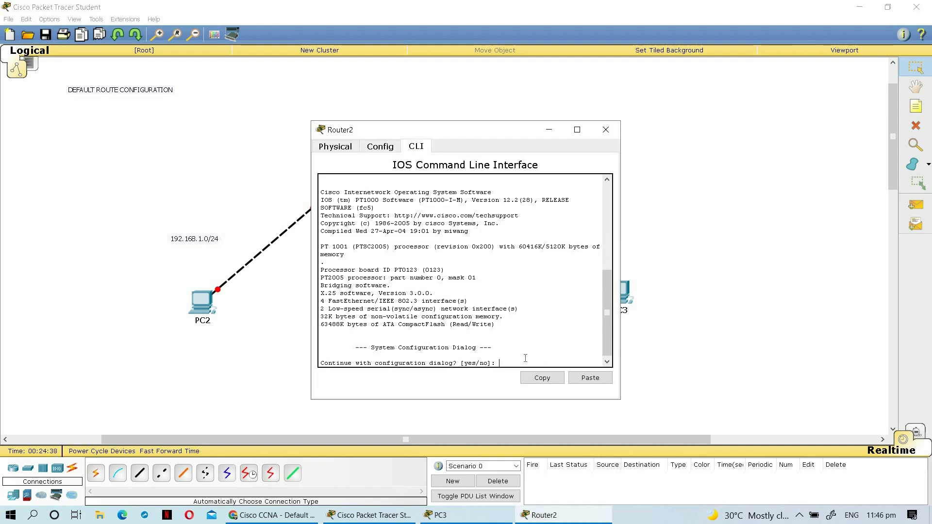
text(no)
key(Return)
key(Return)
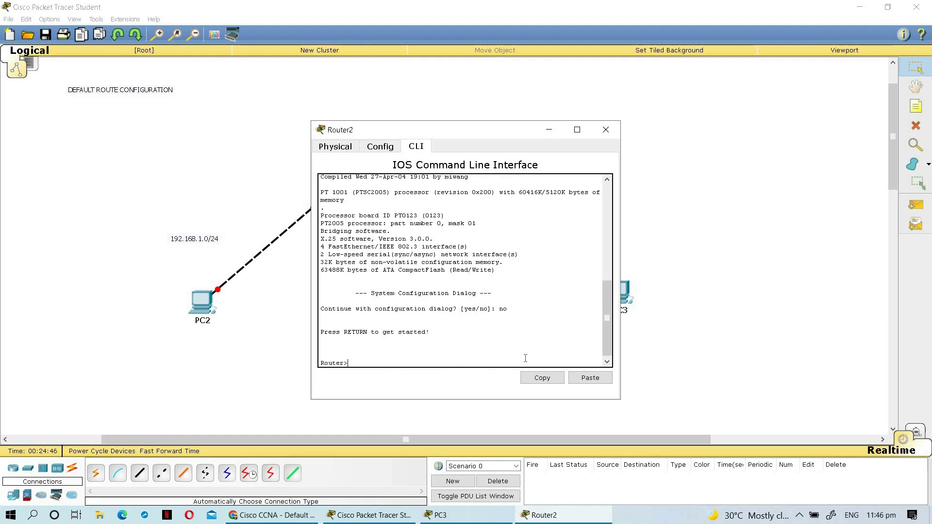
Enter privileged mode and then global configuration mode on Router2 with enable and configure terminal.
text(enable)
key(Return)
text(conf)
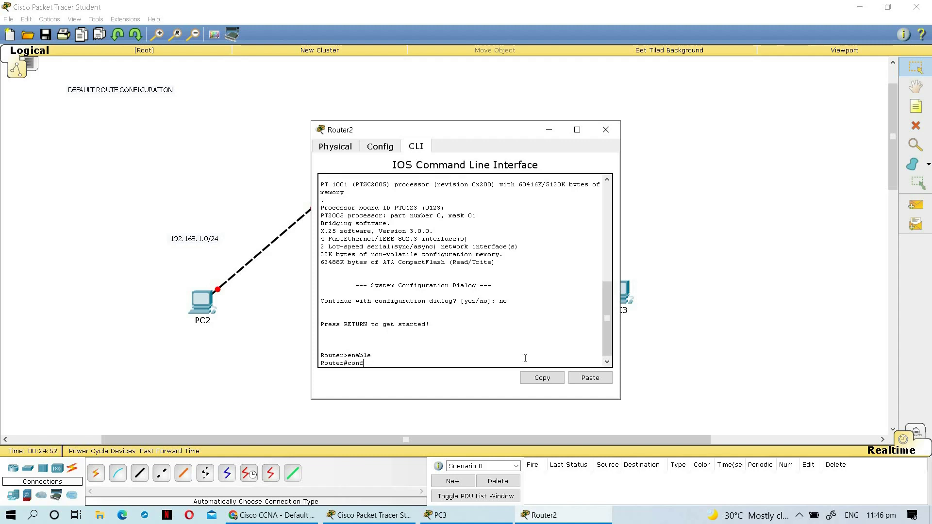
text(igure terminal)
key(Return)
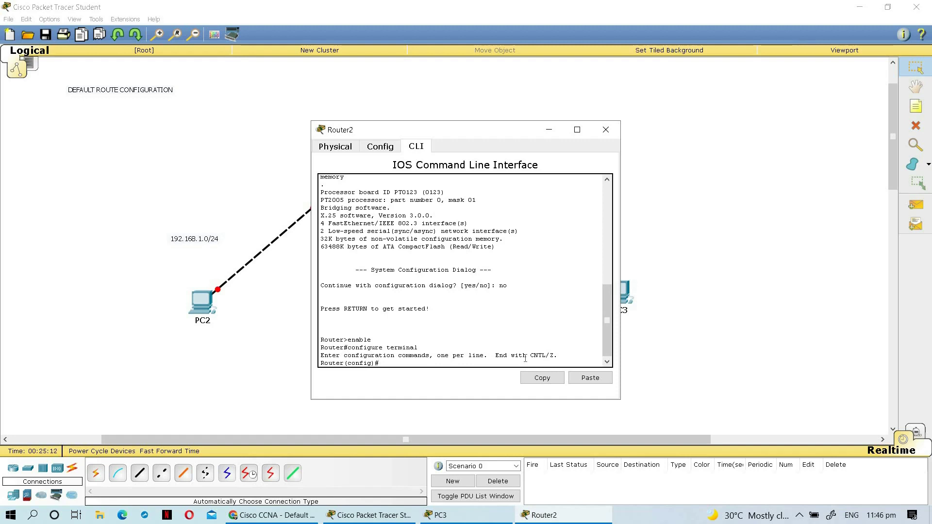
Enter interface configuration mode for fastethernet0/0 on Router2, keeping the topology in view beside the command line.
text(interface)
drag(514, 127, 636, 87)
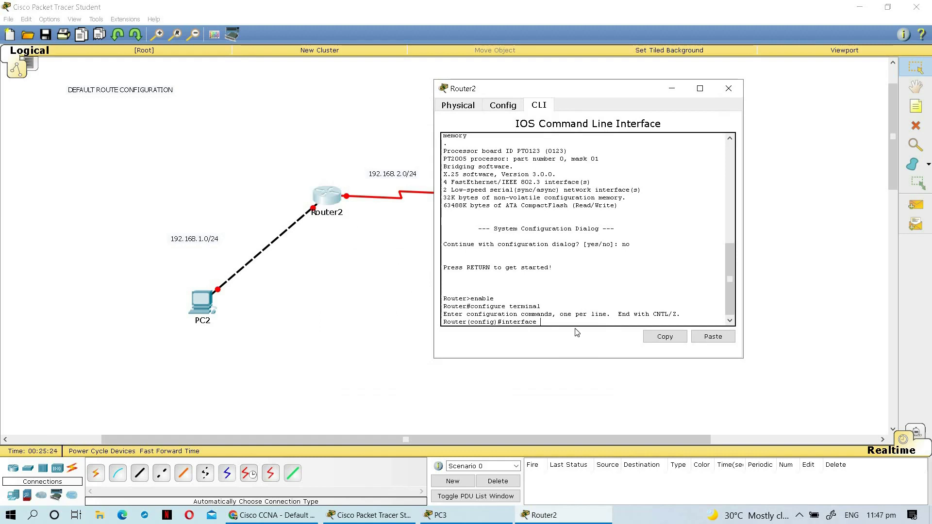
text(fastethernet0/0)
key(Return)
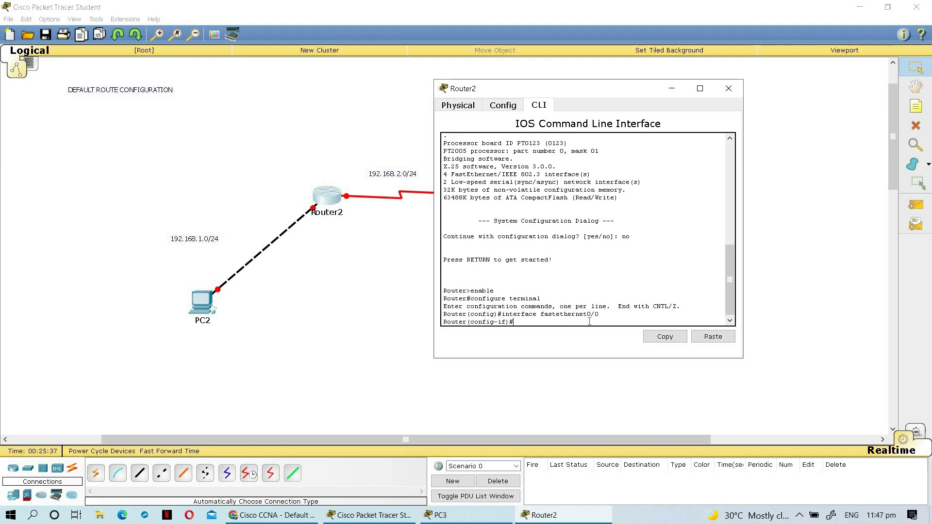
Assign IP address 192.168.1.1 with mask 255.255.255.0 to Router2's fastethernet0/0 and dismiss the unrelated installer console window.
text(ip address 192.168.1.1 255.255.255.0)
drag(547, 313, 610, 318)
drag(545, 316, 600, 316)
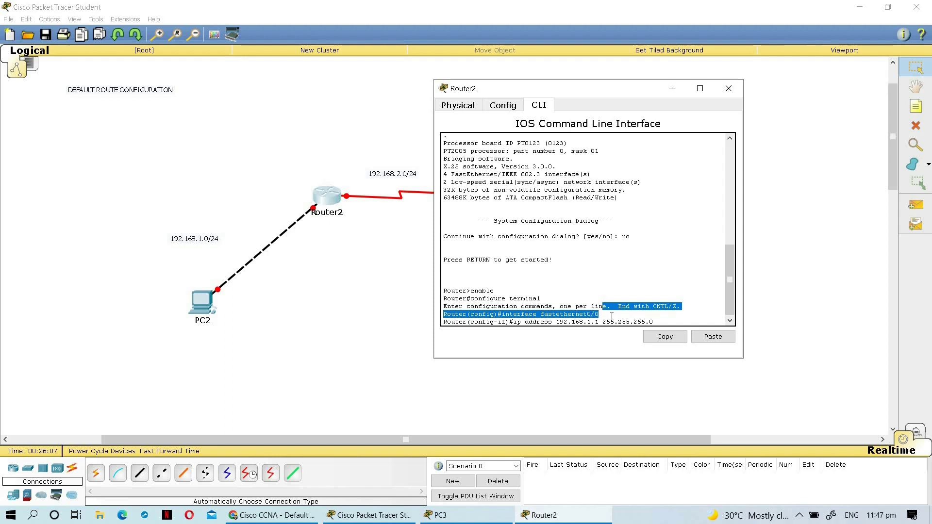
click(585, 320)
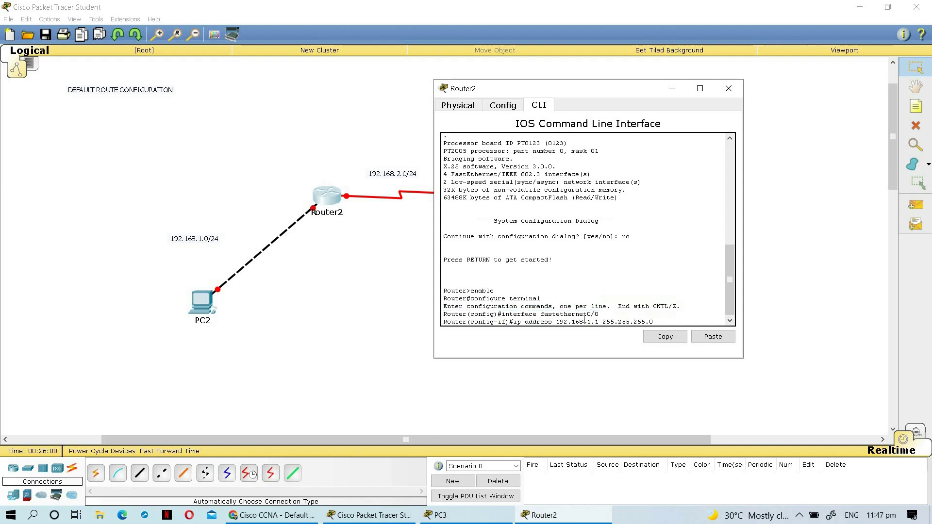
right_click(515, 324)
click(606, 332)
drag(653, 323, 559, 326)
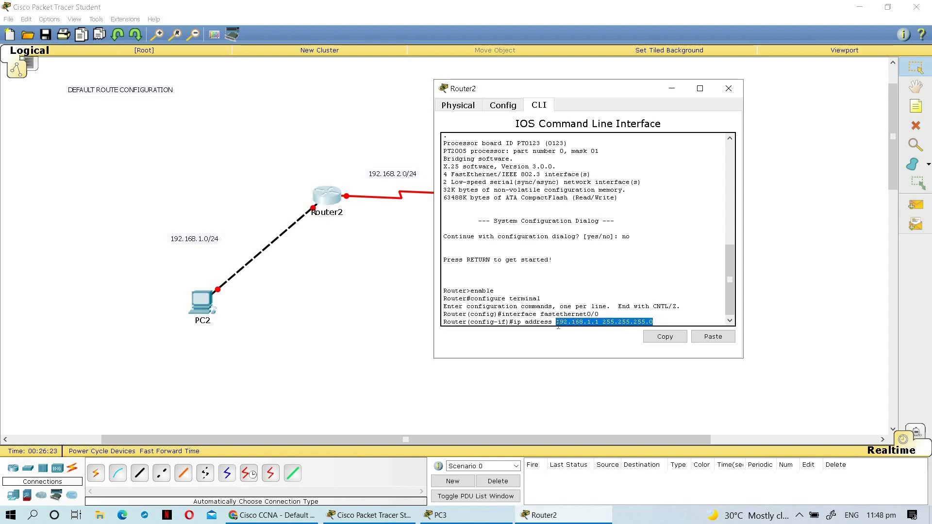
click(670, 321)
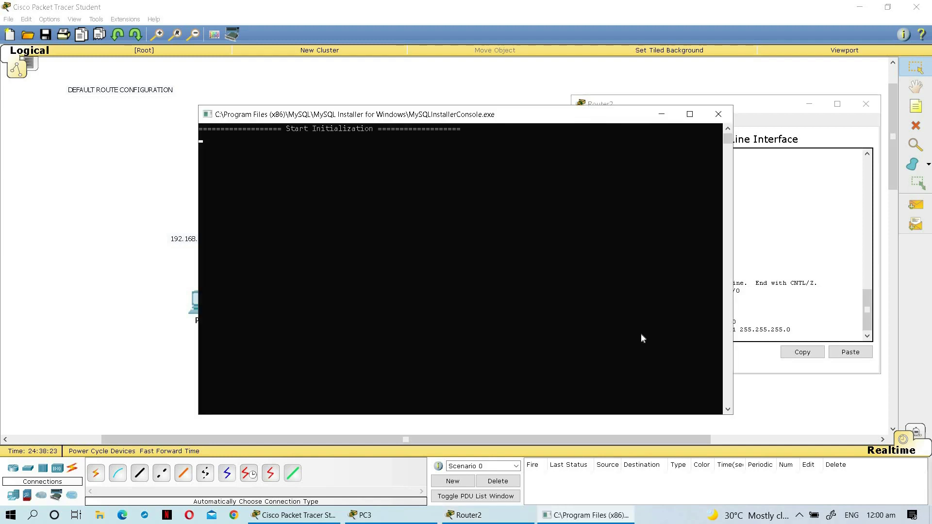
click(666, 112)
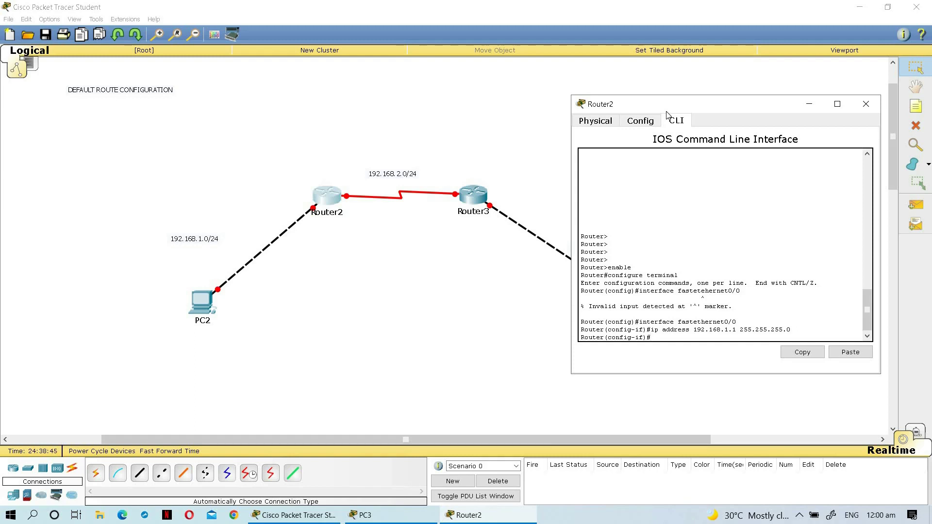
Enable Router2's fastethernet0/0 interface with no shutdown.
text(no shutdown)
drag(639, 322, 741, 320)
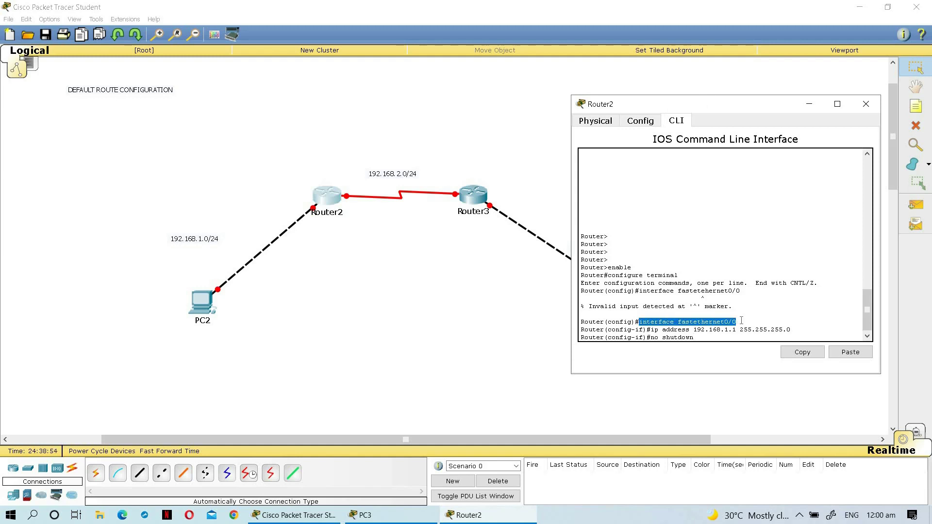
click(654, 332)
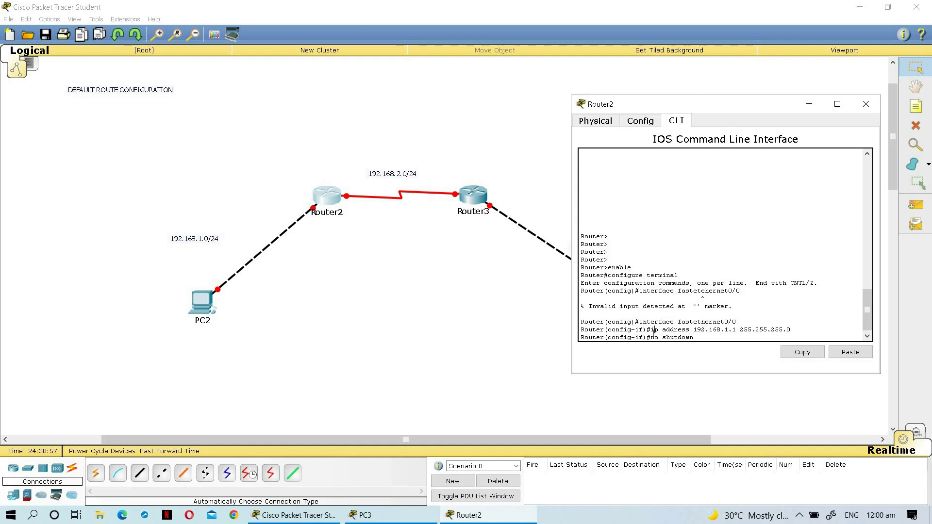
drag(771, 330, 653, 331)
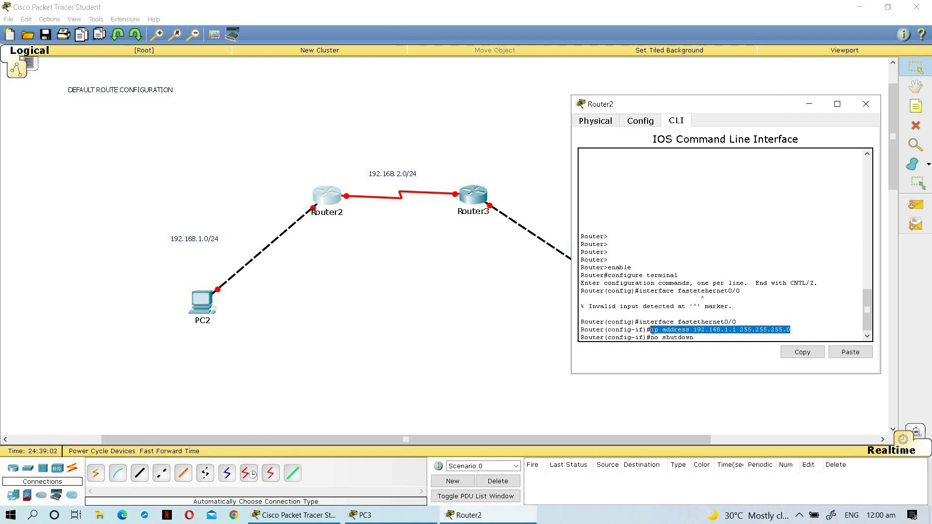
click(698, 337)
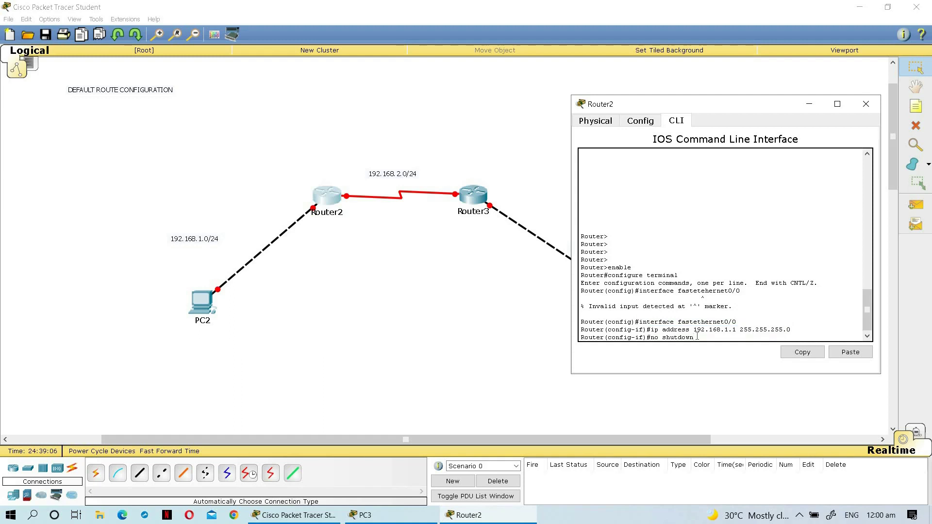
key(Return)
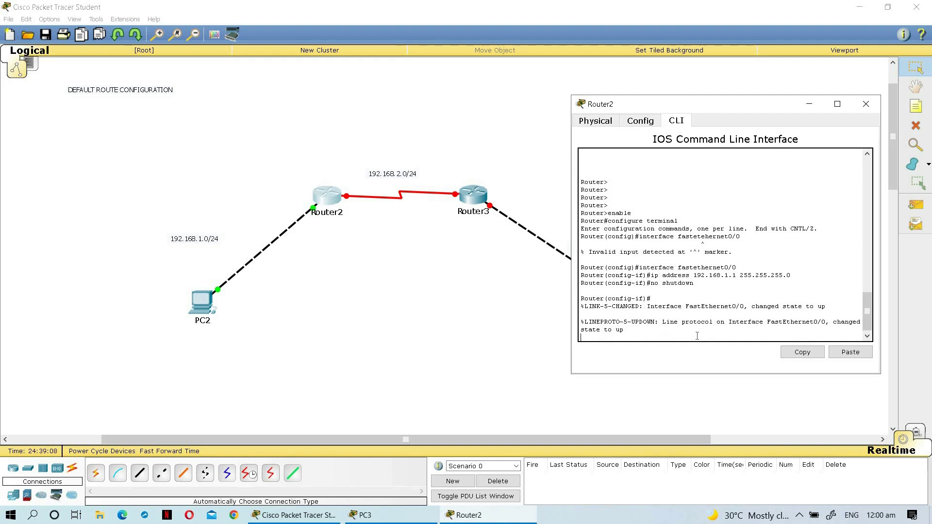
Configure Router2's serial2/0 interface with IP address 192.168.2.1 and mask 255.255.255.0, and enable it with no shutdown.
key(Return)
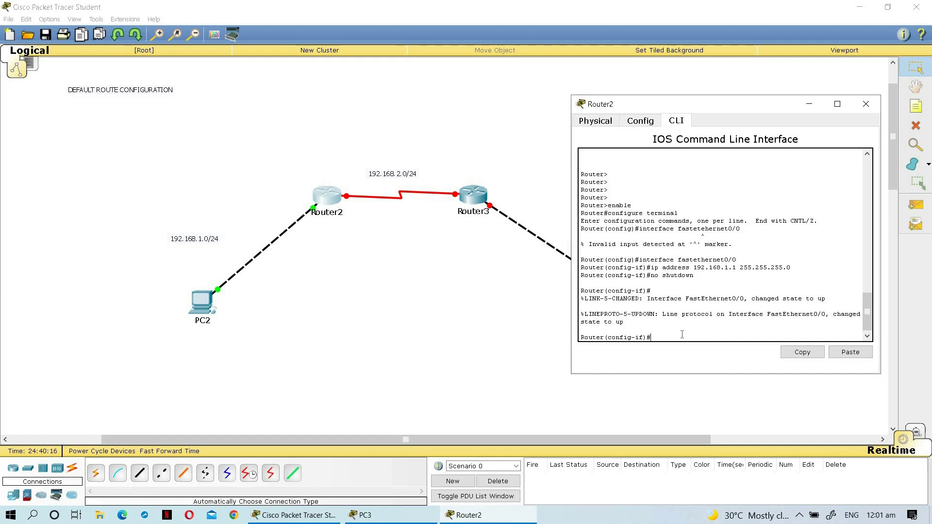
text(interface serial2/0)
key(Return)
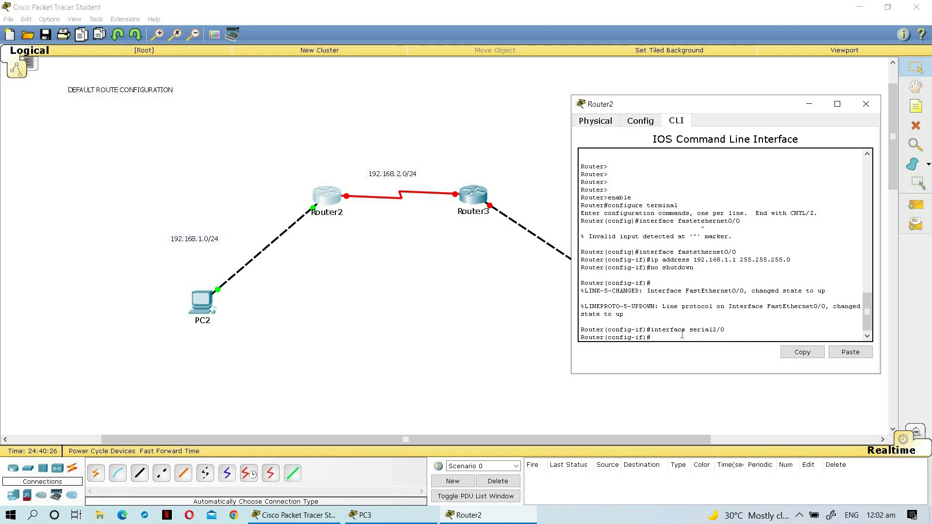
text(ip address 92)
key(BackSpace)
text(192.168.2.1 255.255.255.0)
key(Return)
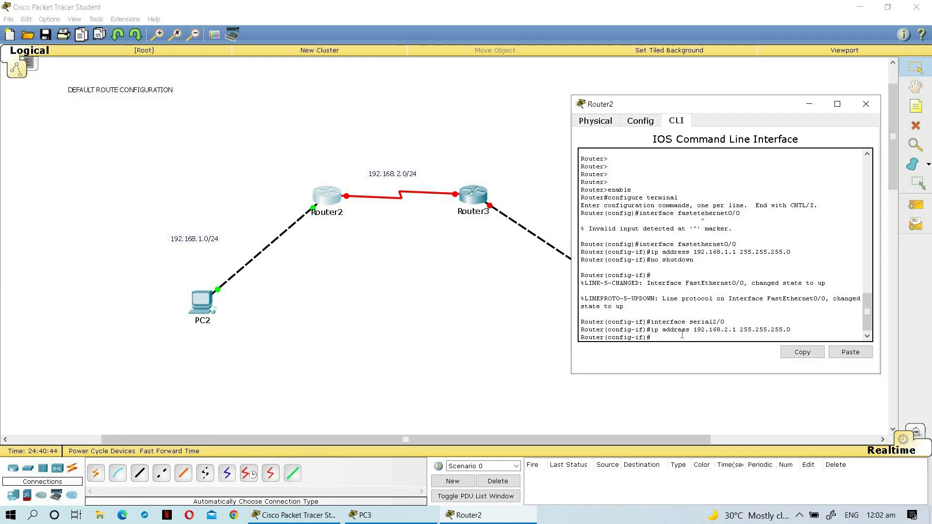
text(no shutdown)
key(Return)
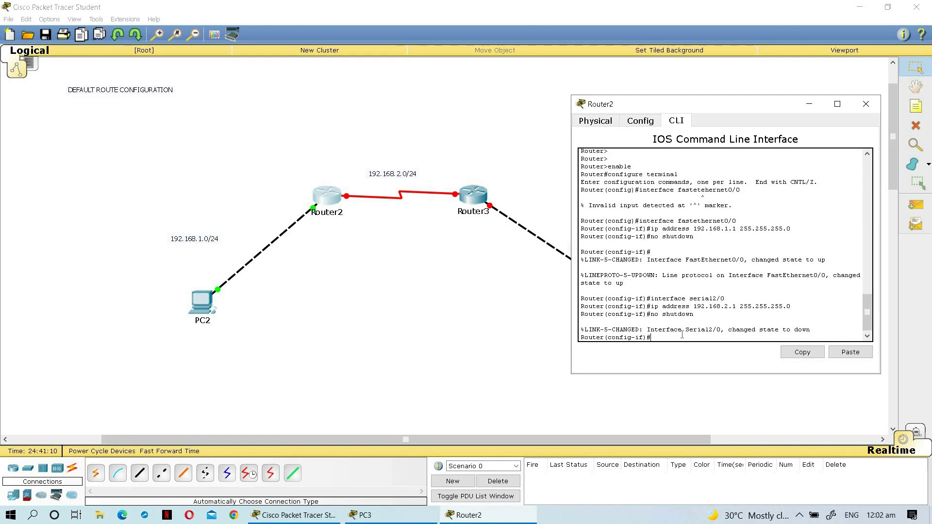
Exit to privileged mode on Router2, save with copy running-config startup-config under the default filename, and close the router window.
text(exit)
key(Return)
text(exit)
key(Return)
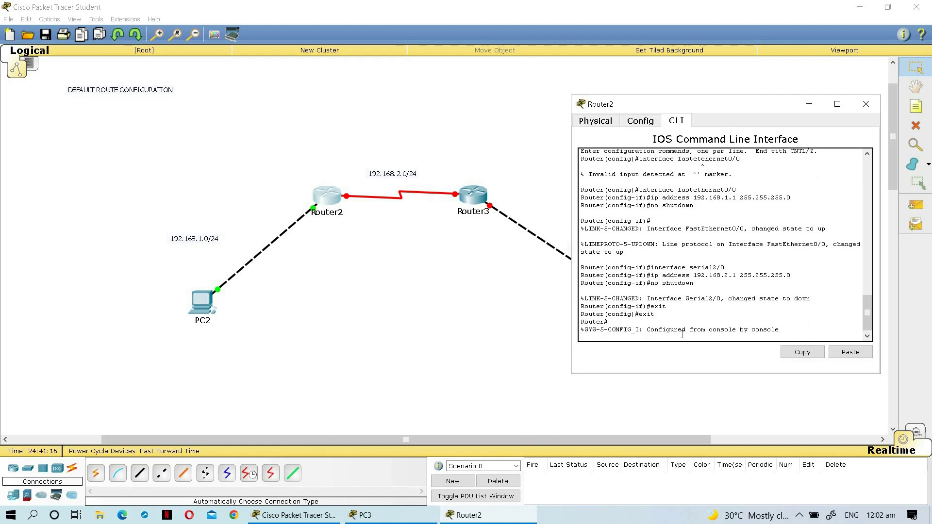
key(Return)
text(copy running)
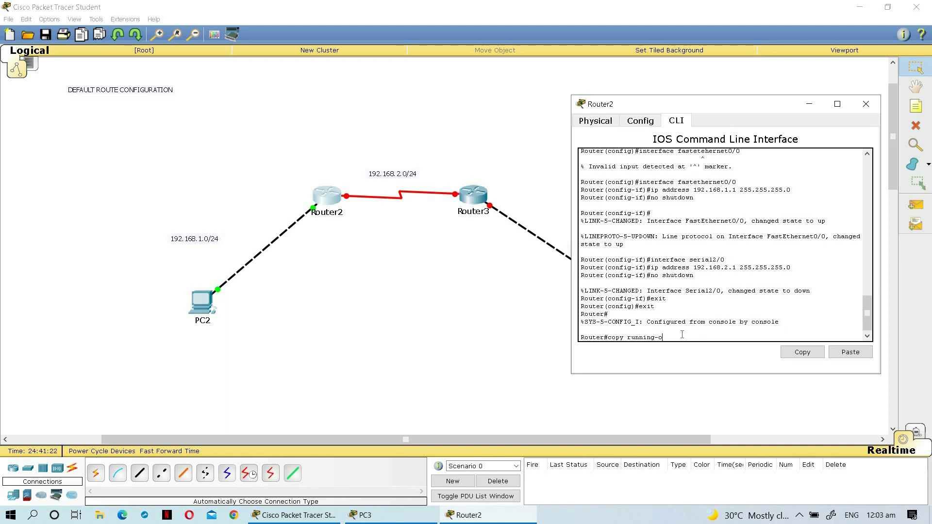
text(-config startup-config)
key(Return)
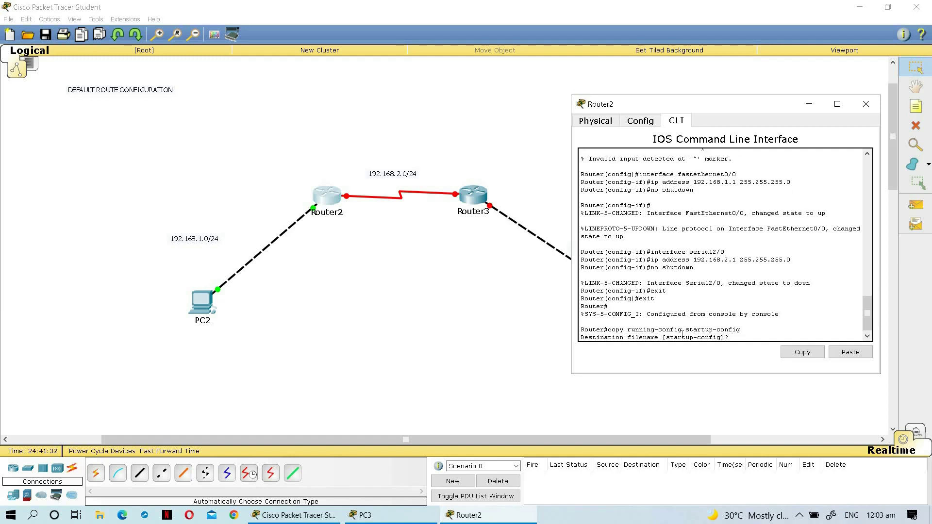
key(Return)
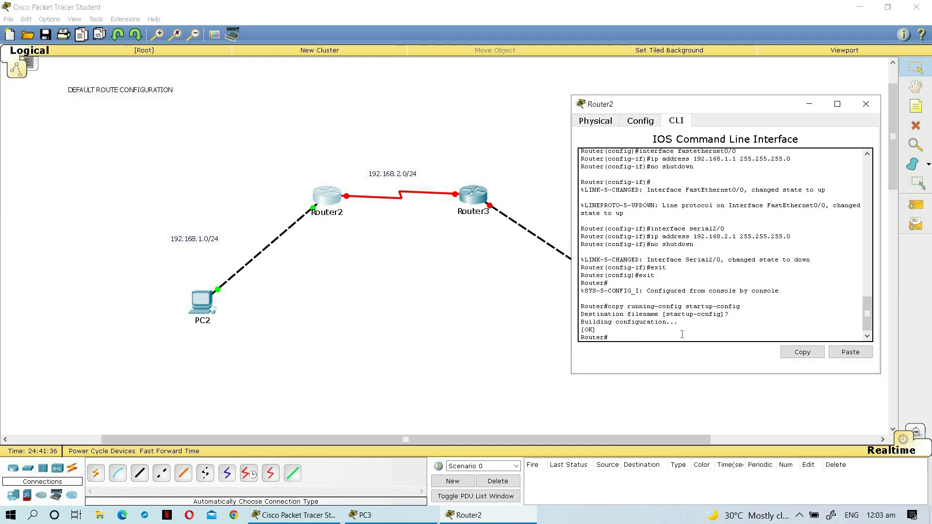
click(864, 105)
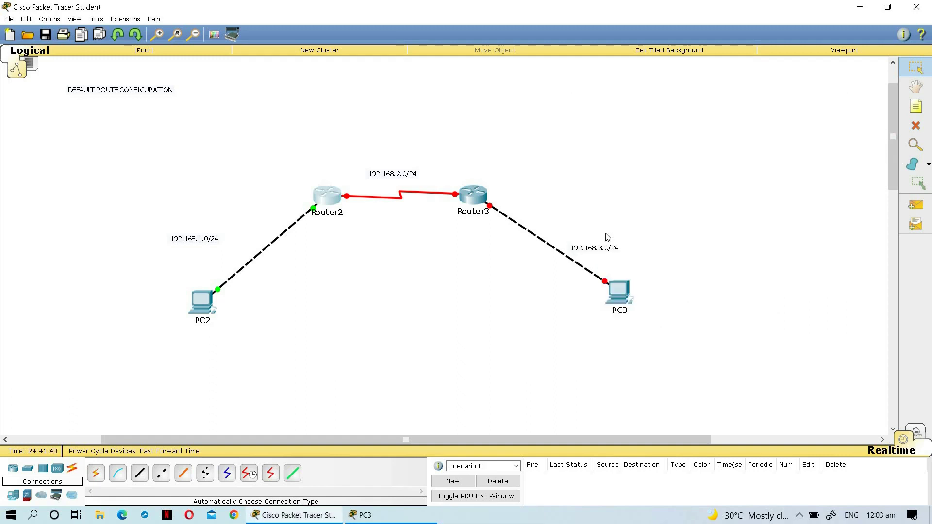
Give PC3 the static IP address 192.168.3.2, subnet mask 255.255.255.0 and default gateway 192.168.3.1, and close its window.
click(624, 296)
drag(492, 131, 290, 110)
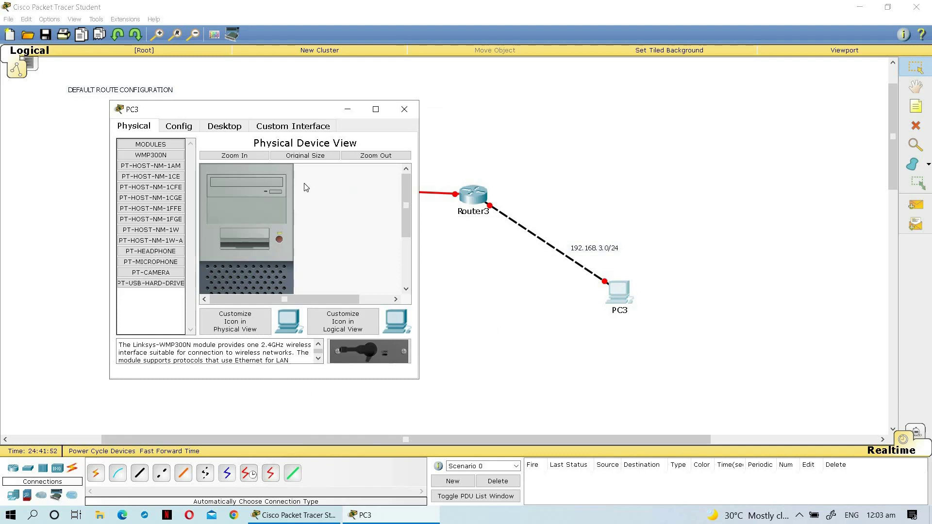
click(226, 128)
click(154, 154)
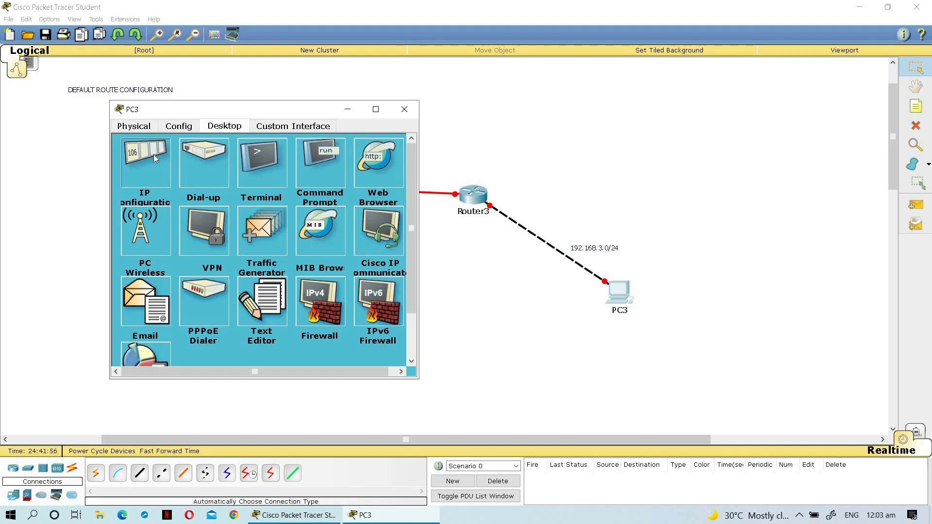
text(1)
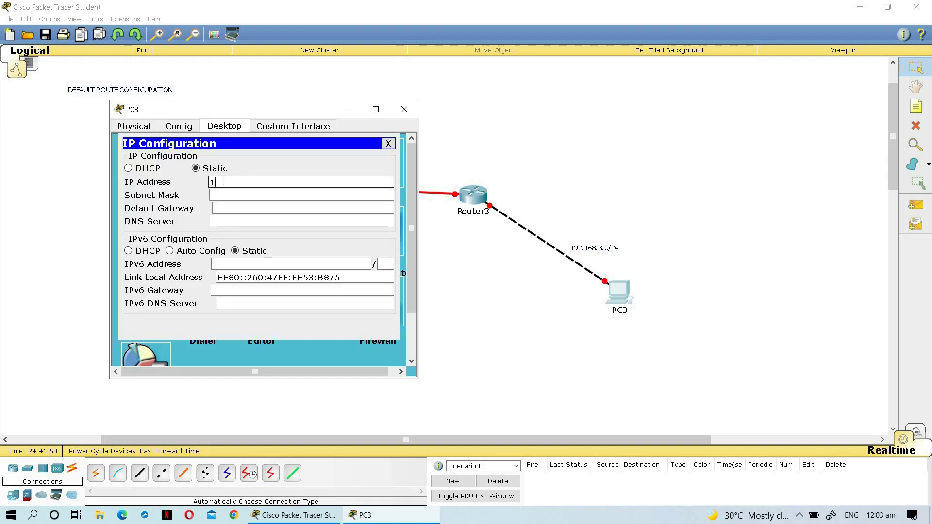
text(92.168.3.2)
key(Tab)
key(Tab)
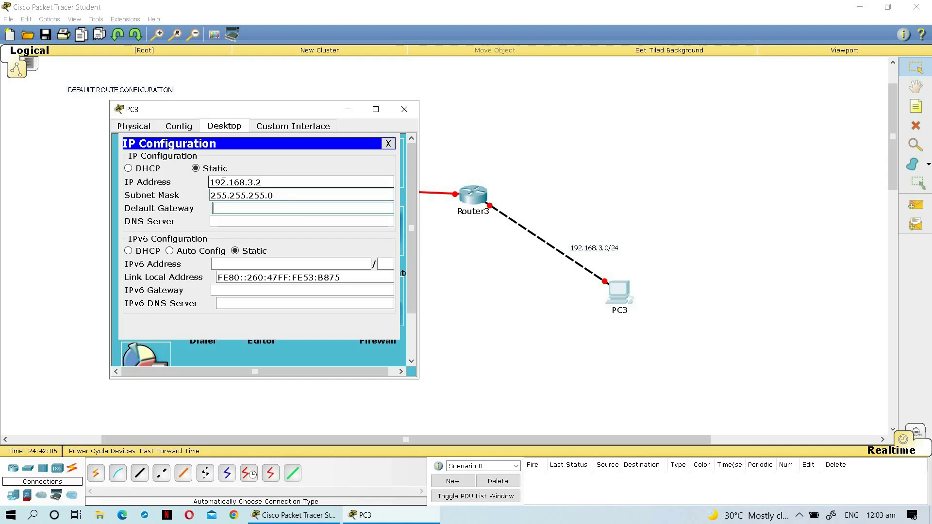
text(192.168.3.1)
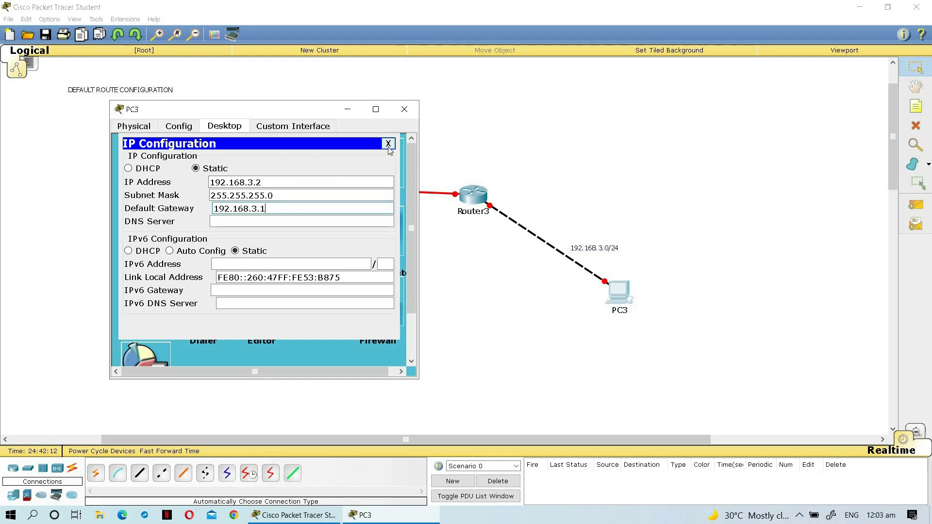
click(388, 143)
click(404, 108)
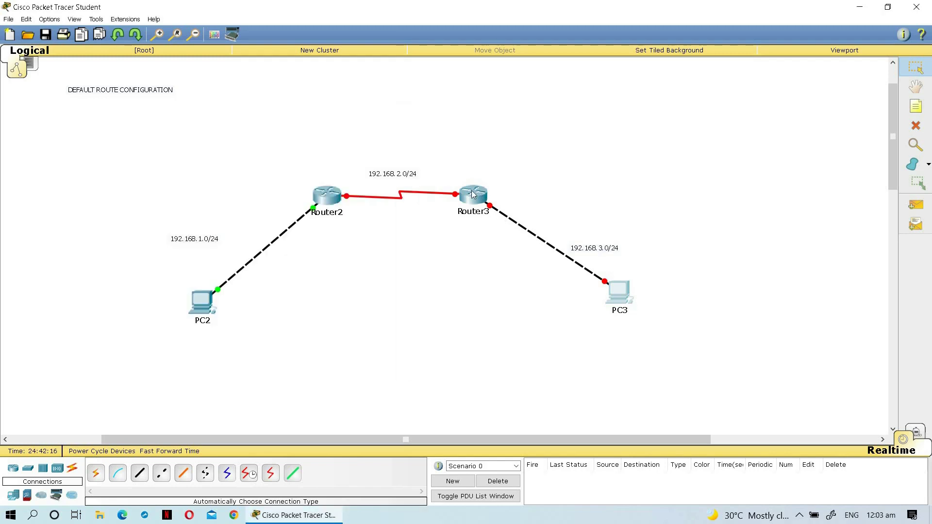
Open Router3's command line and answer no to the initial configuration dialog to reach the router prompt.
click(474, 194)
drag(511, 132, 243, 96)
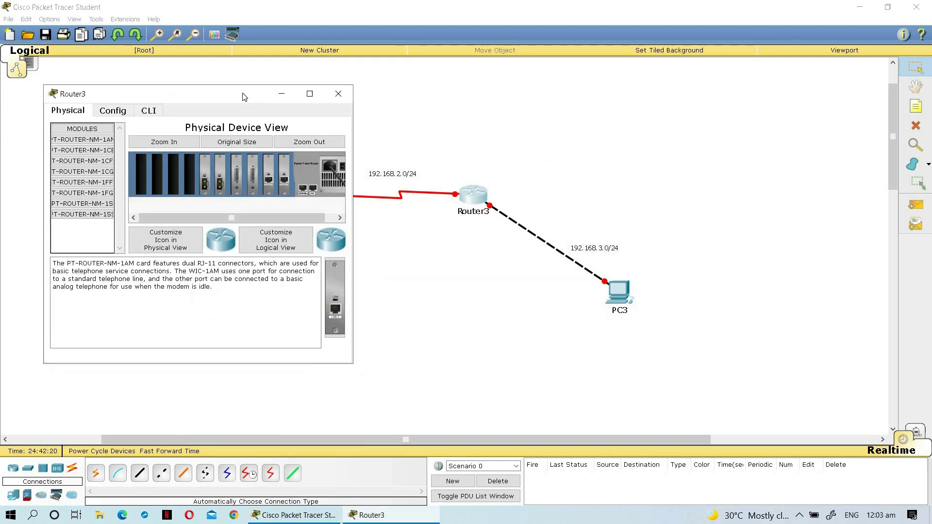
click(144, 113)
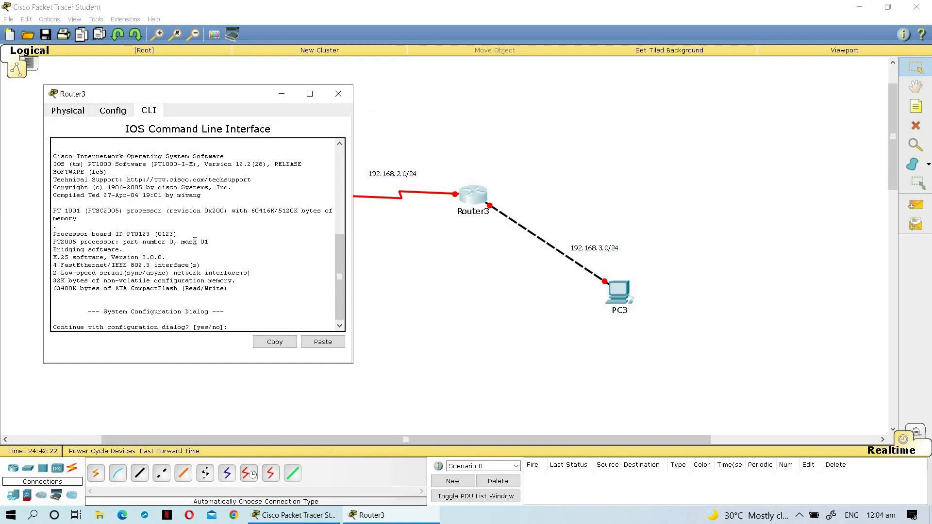
text(no)
key(Return)
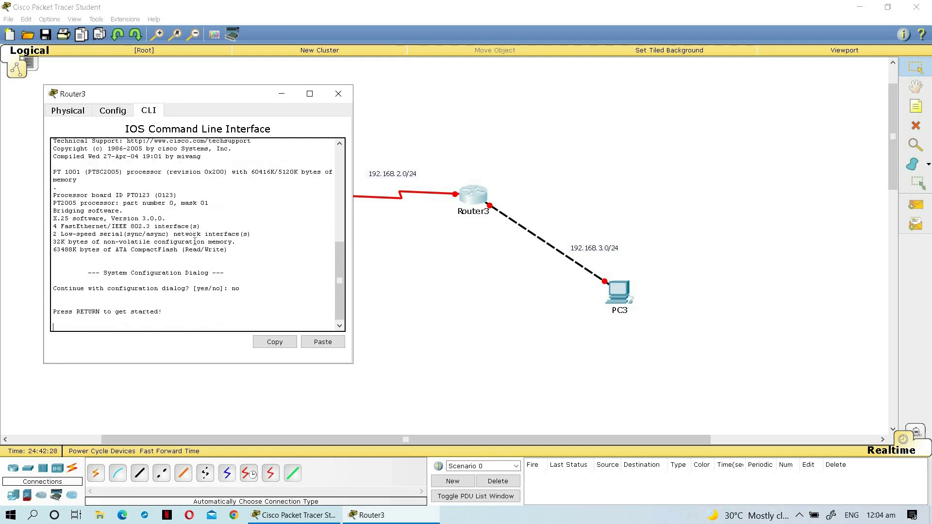
key(Return)
Enter privileged mode and global configuration mode on Router3 with enable and configure terminal.
text(en)
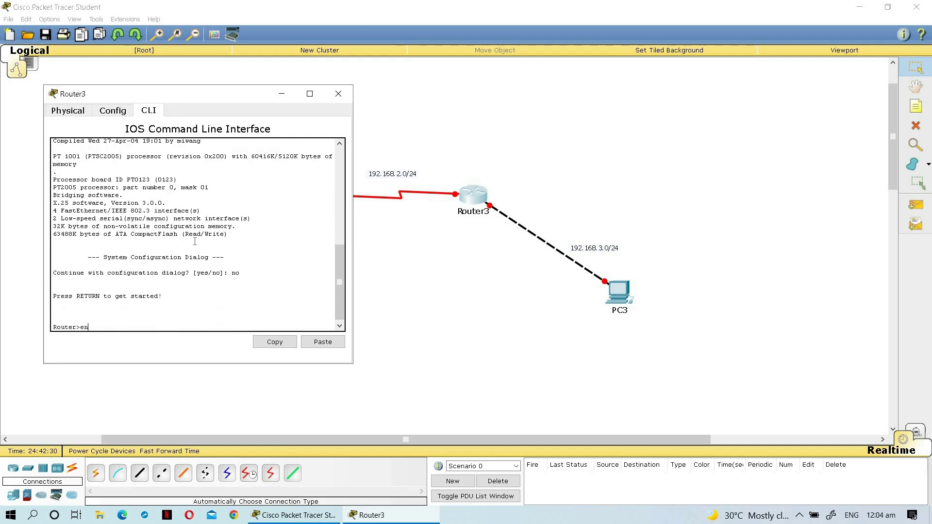
text(able)
key(Return)
text(configure termina)
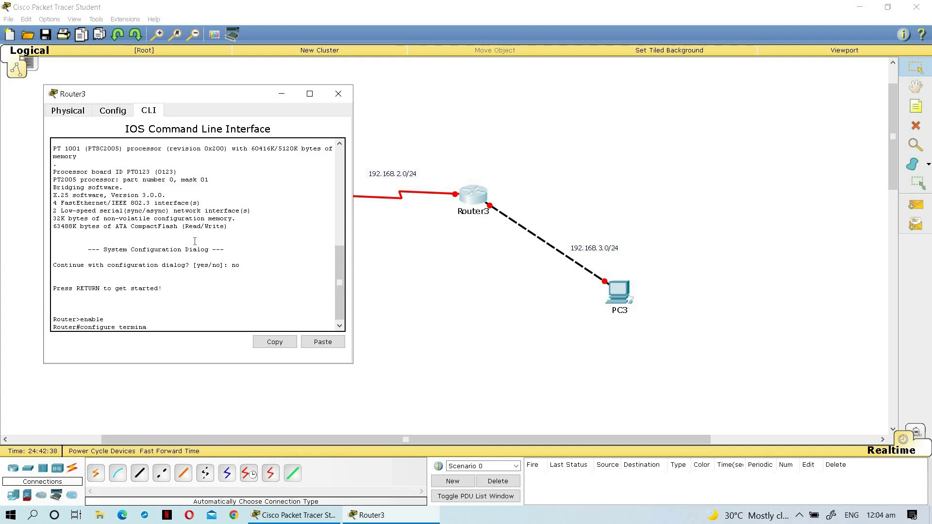
key(Return)
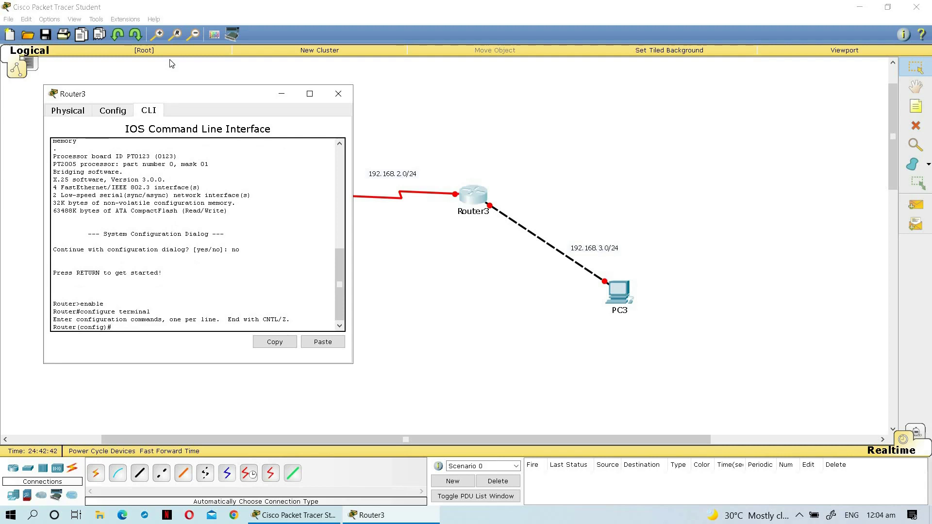
Assign IP address 192.168.3.1 with mask 255.255.255.0 to Router3's fastethernet0/0 interface.
drag(187, 98, 171, 64)
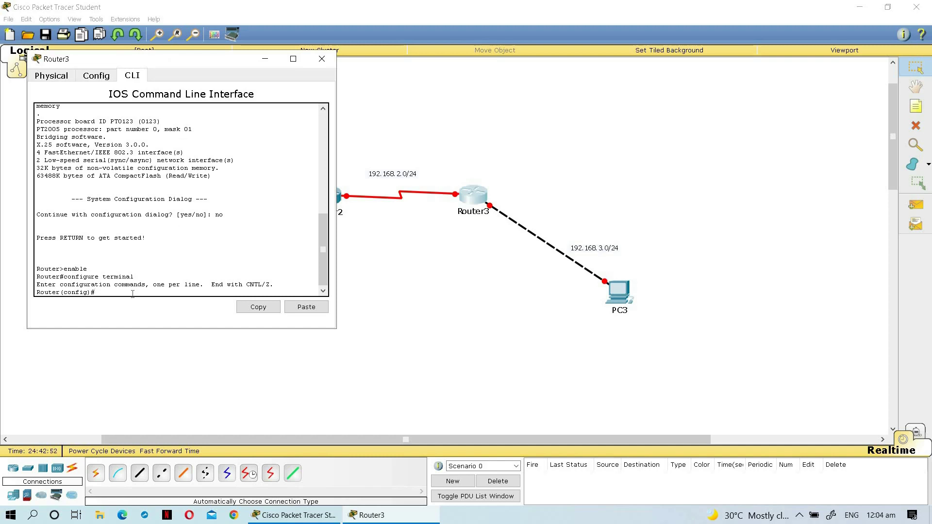
text(ce fastethernet0/0)
key(Return)
text(ip address)
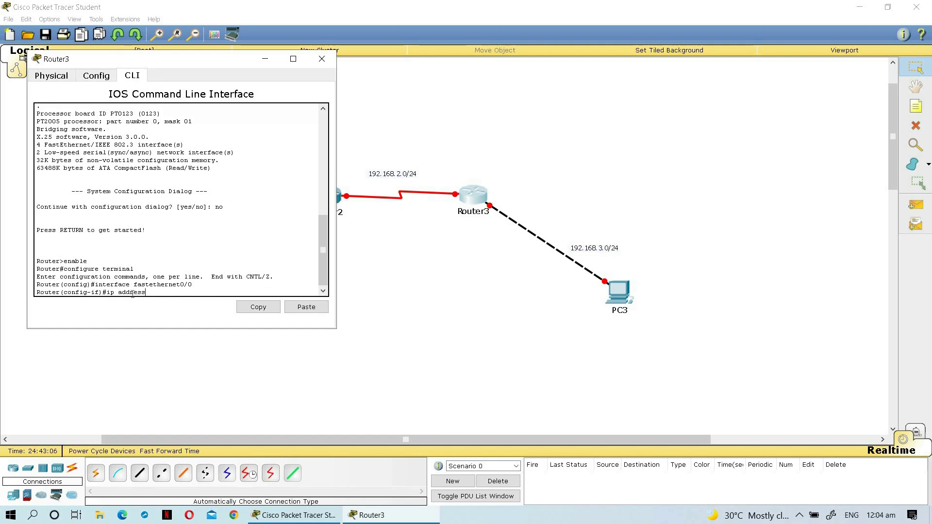
text(192.168.3.1 255.255.255.)
shift+click(193, 292)
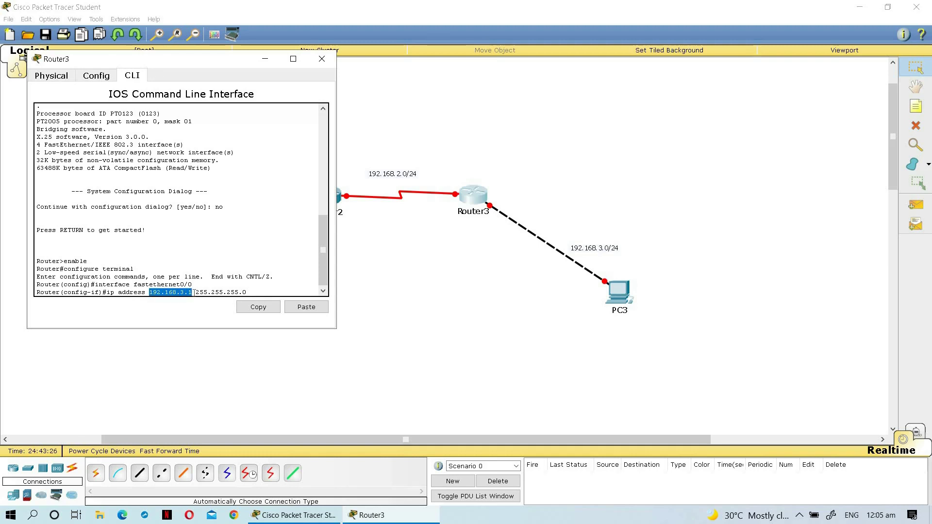
shift+click(202, 292)
shift+click(203, 292)
click(256, 293)
drag(193, 284, 95, 285)
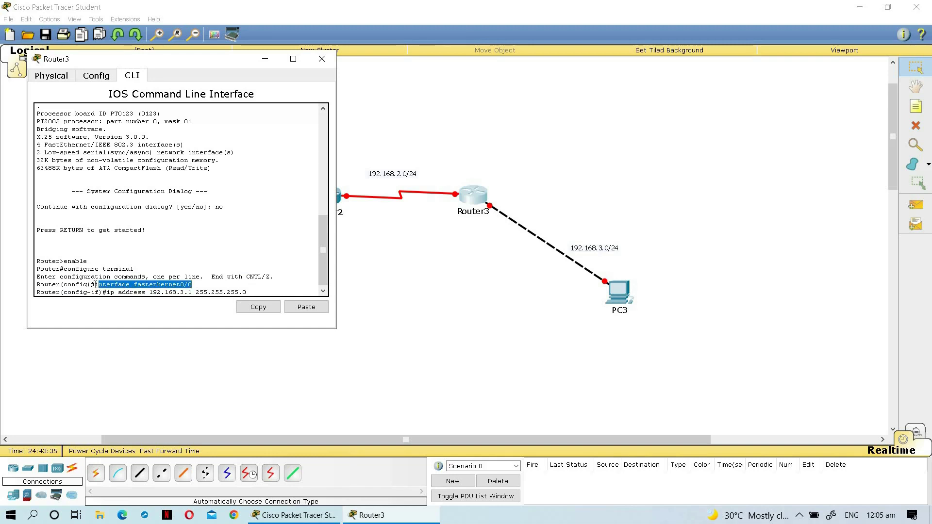
click(248, 291)
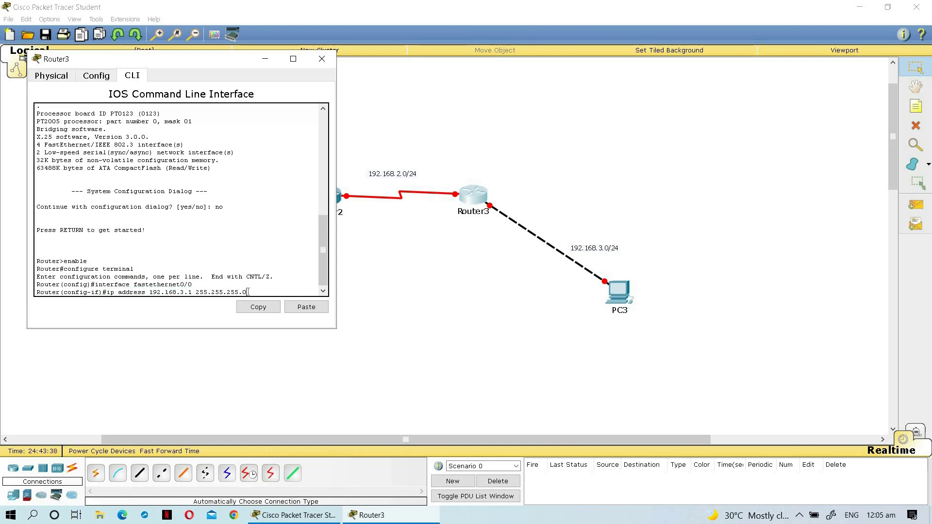
key(Return)
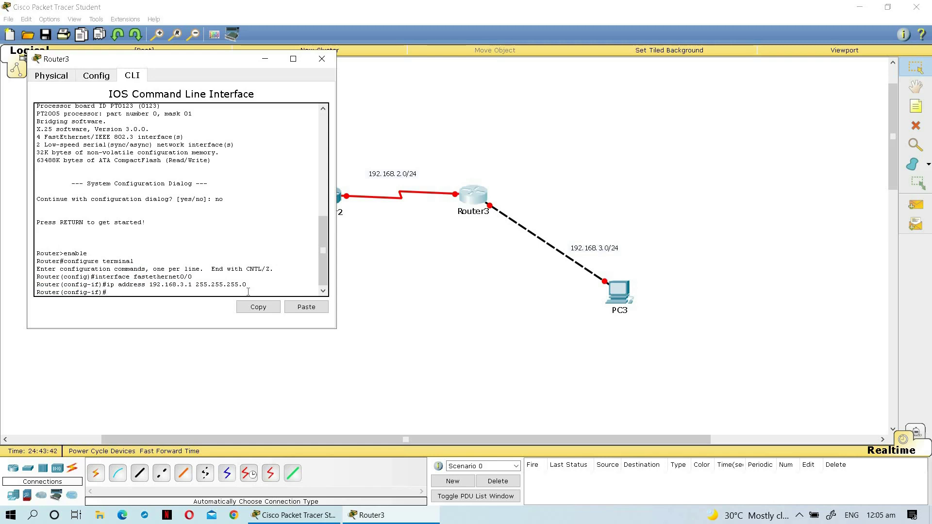
Enable Router3's fastethernet0/0 interface with no shutdown and return to the interface configuration prompt.
text(no shutdown)
key(Return)
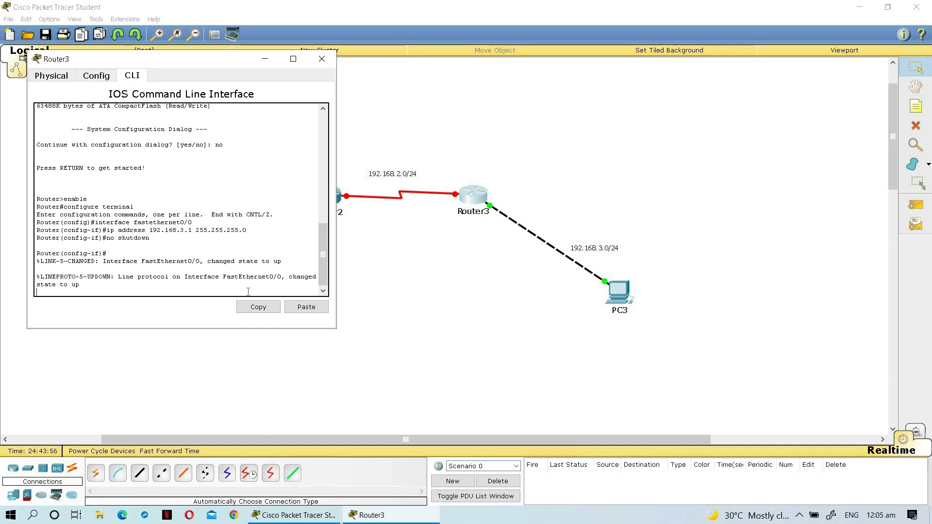
key(Return)
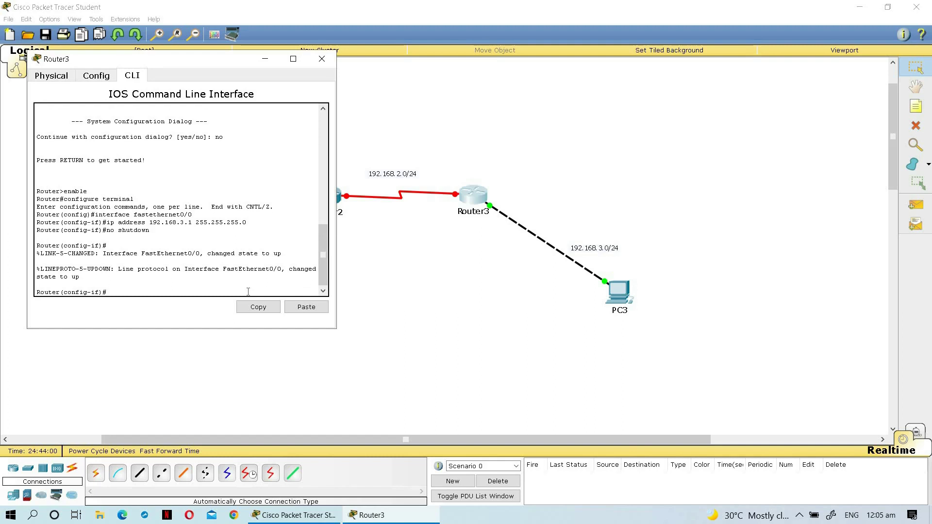
Configure Router3's serial2/0 with IP address 192.168.2.2 and mask 255.255.255.0, enable it with no shutdown, and close the router window.
drag(216, 59, 668, 131)
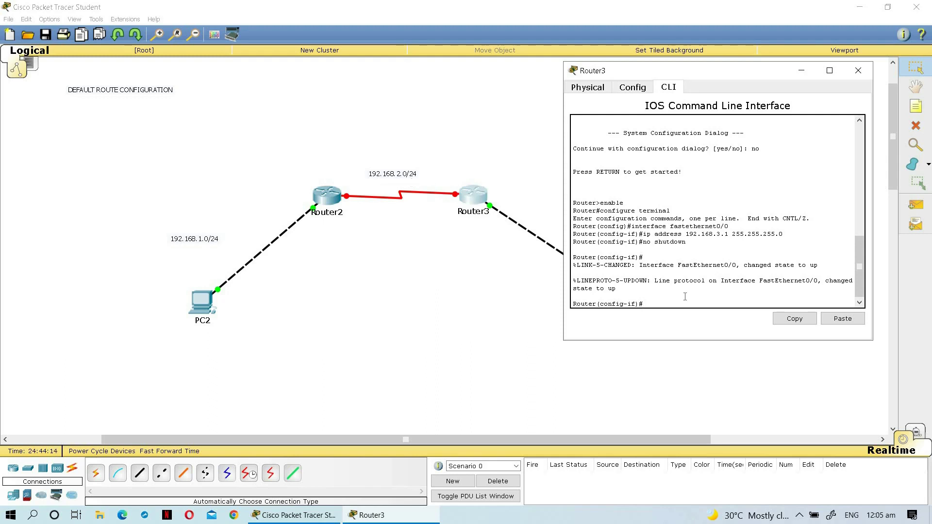
text(erface serial2/0)
key(Return)
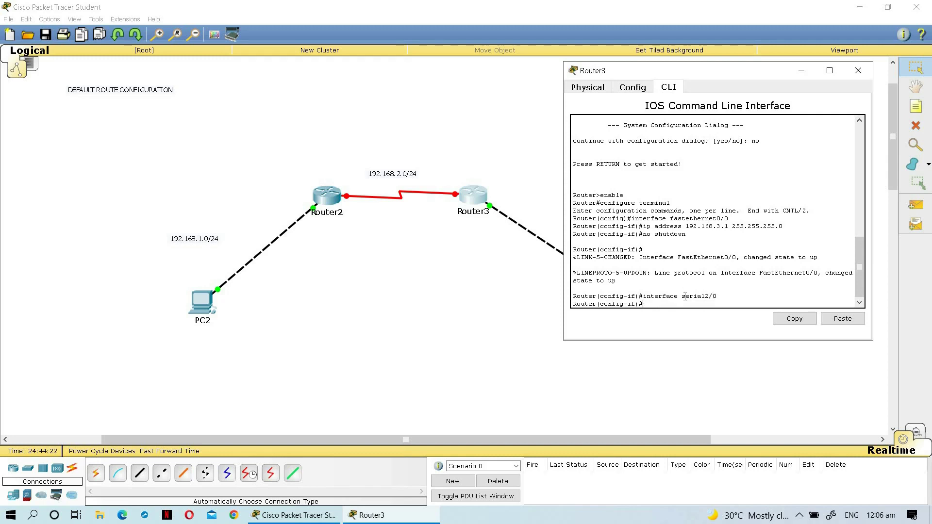
text(ip address 192.168.2.2 255.255.255.0)
key(Return)
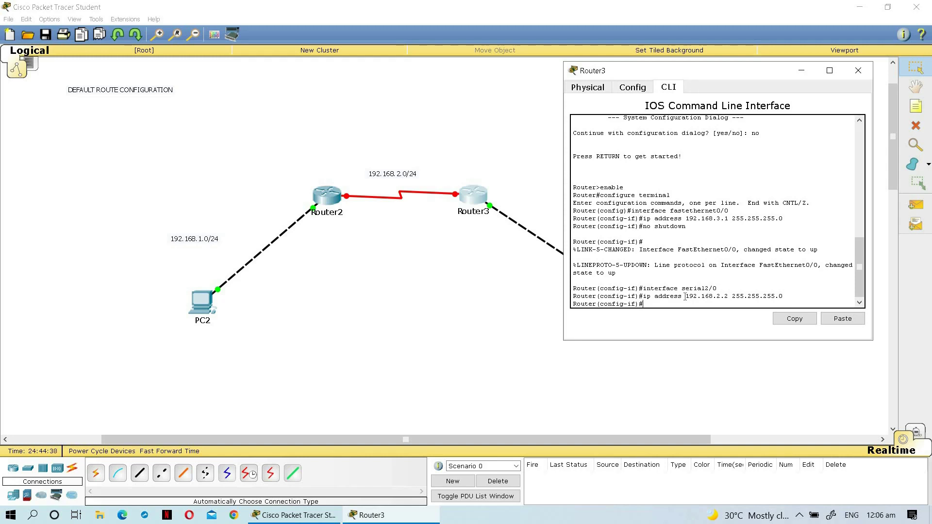
text(shutdown)
key(Return)
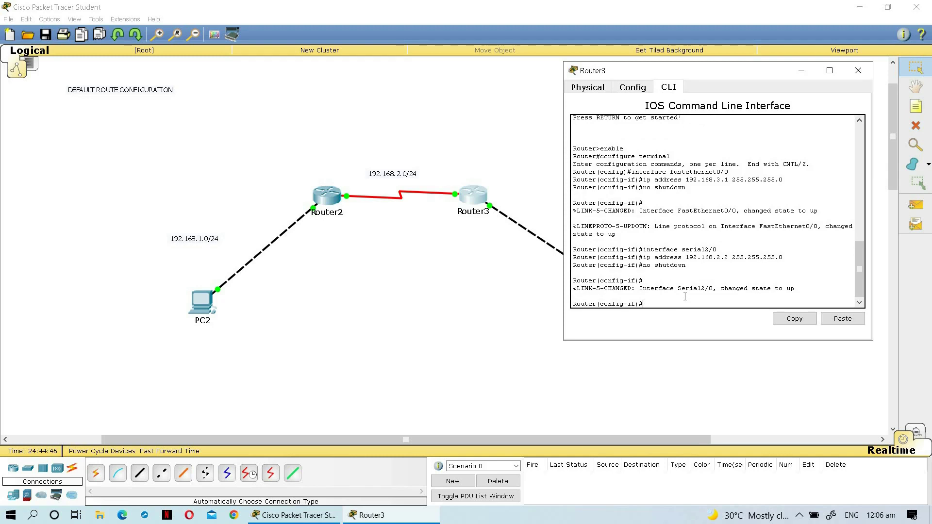
click(858, 71)
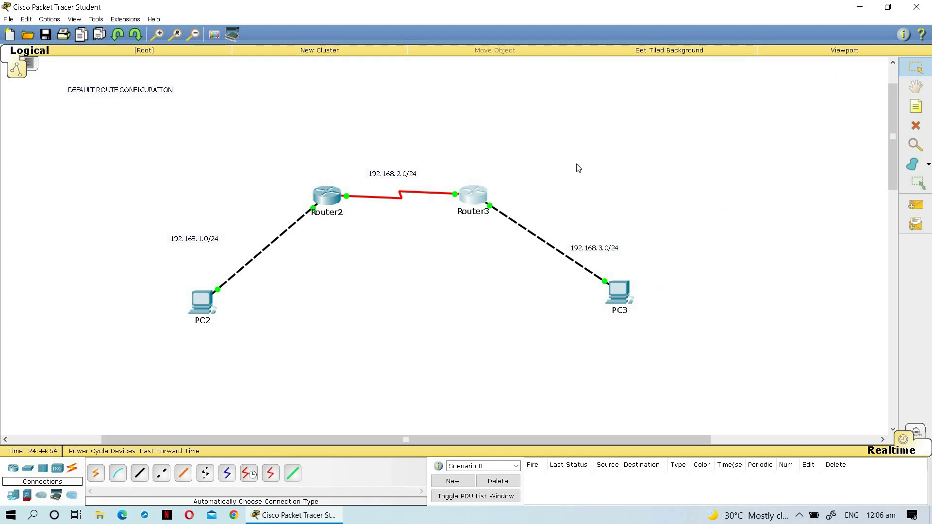
Test connectivity by pinging 192.168.3.2 from PC2's command prompt, and close the PC2 window.
click(195, 309)
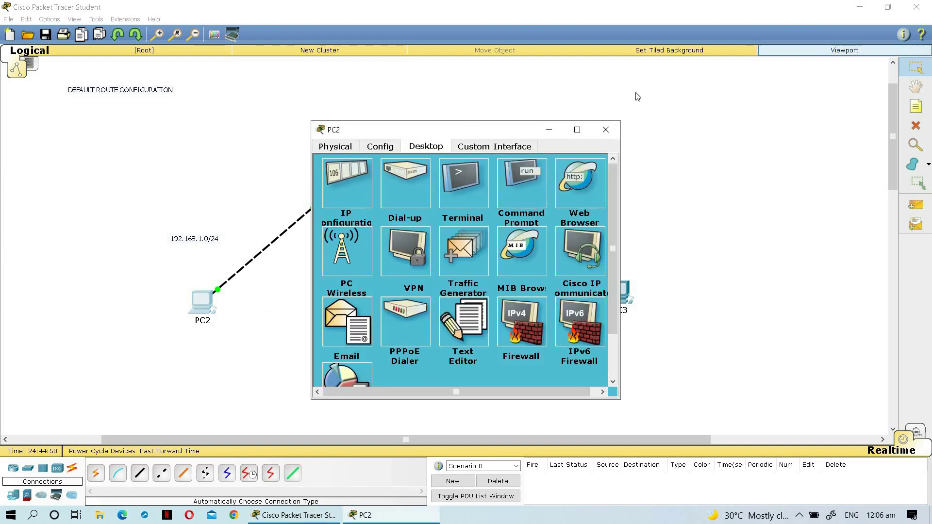
drag(519, 129, 665, 58)
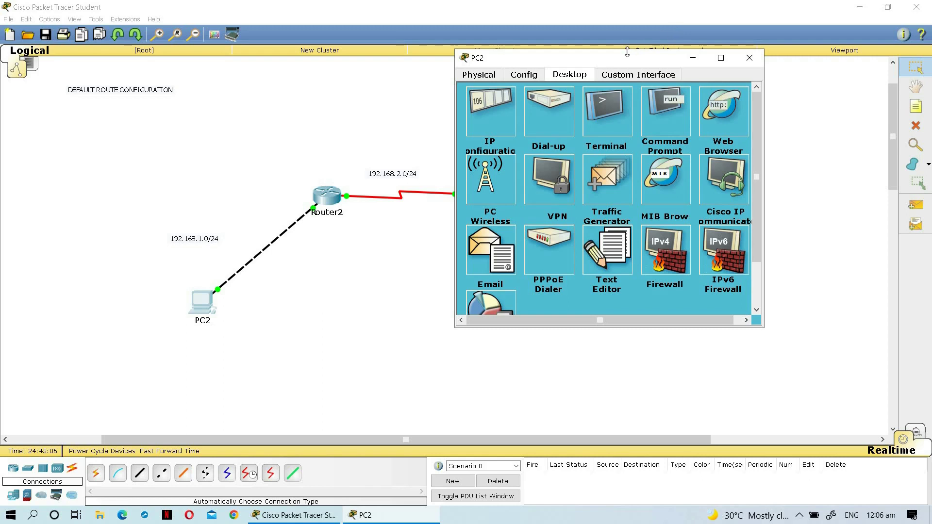
drag(625, 59, 437, 316)
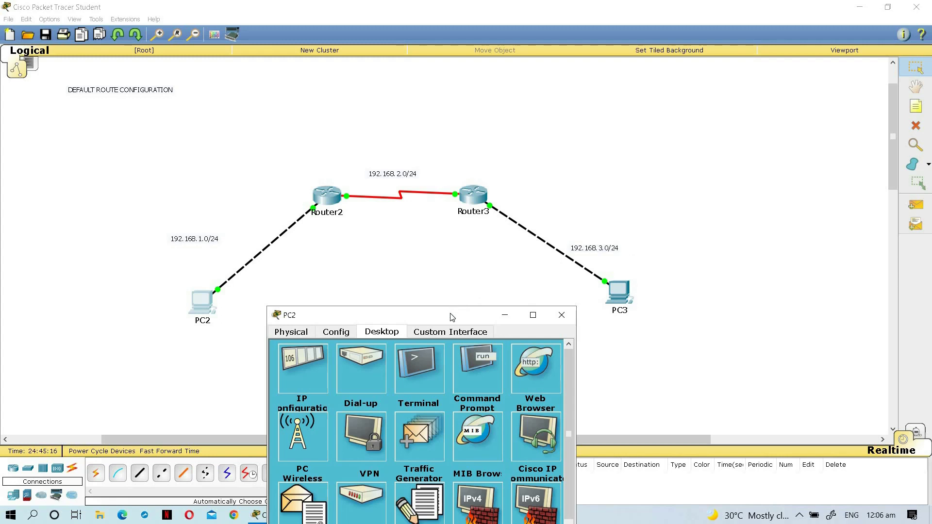
click(467, 367)
text(pi)
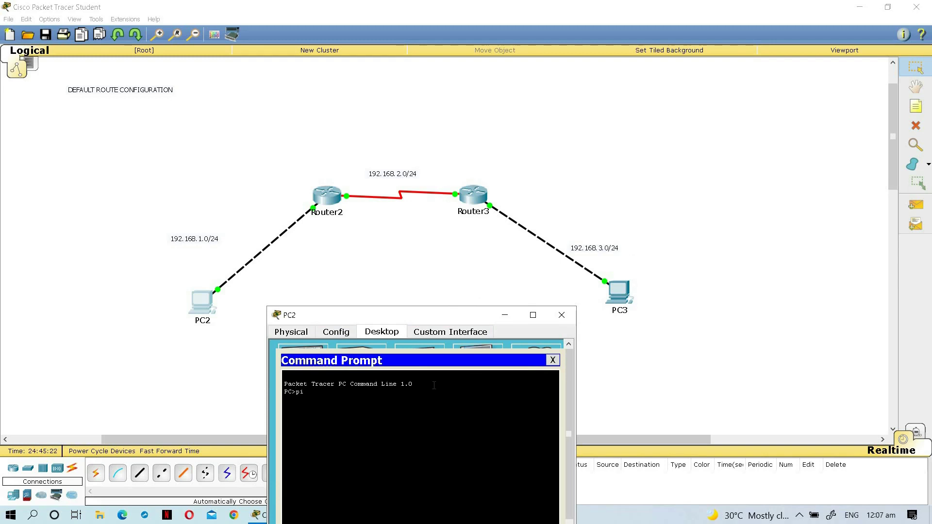
text(ng 192.168.3.2)
key(Return)
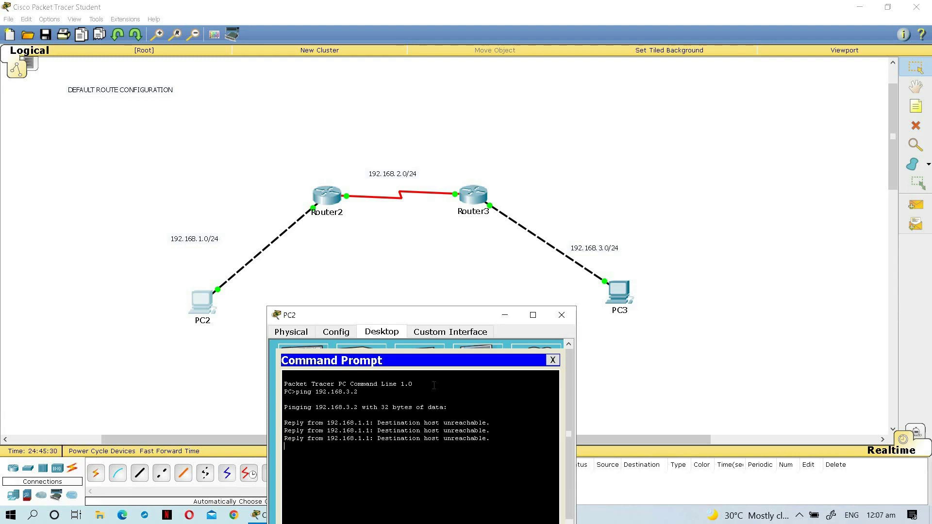
click(560, 317)
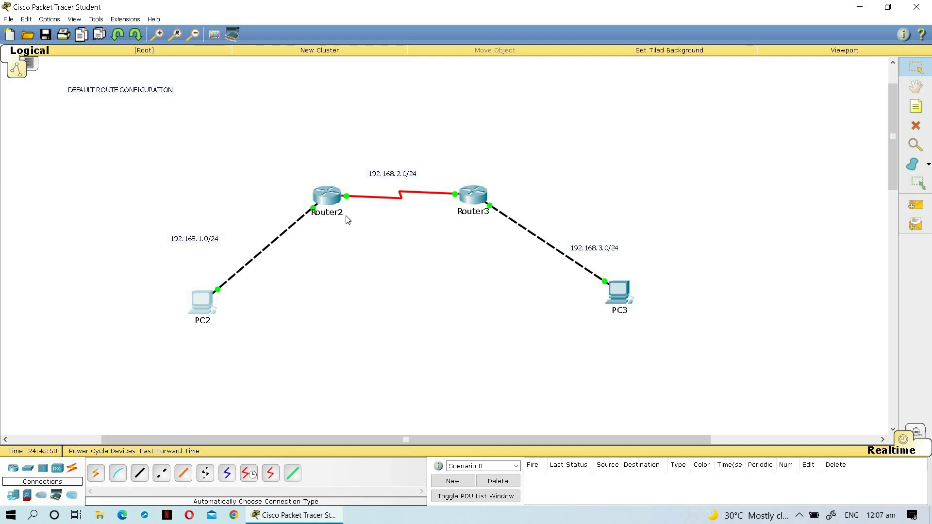
Open Router2's command line and bring up its privileged mode prompt.
click(325, 195)
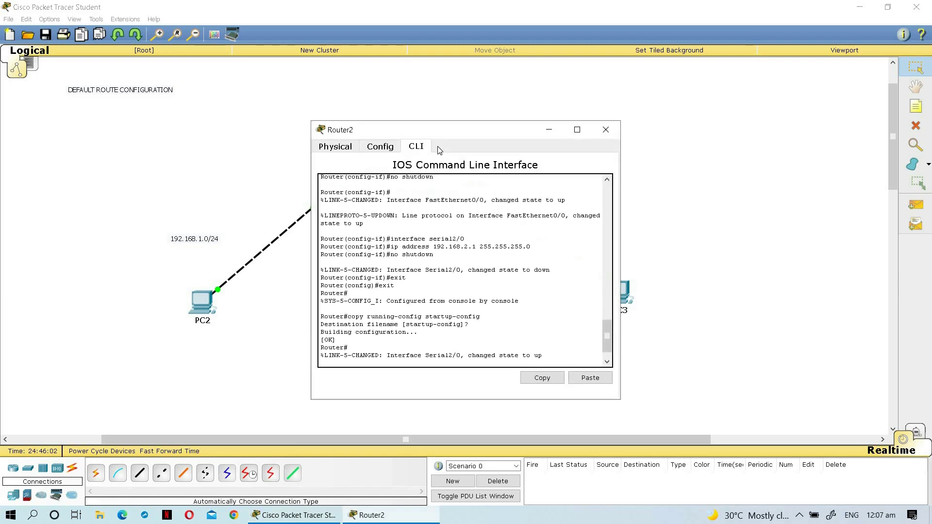
key(Return)
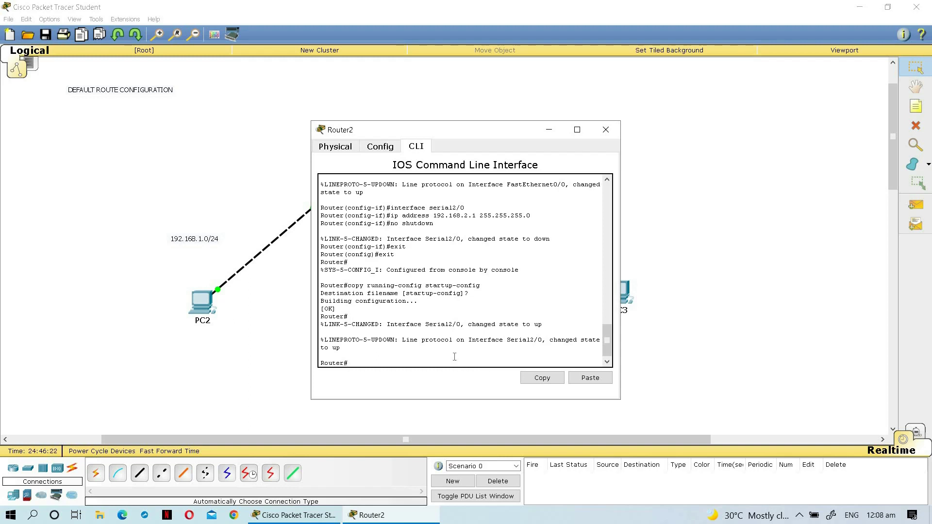
click(404, 360)
Try to add the default route ip route 0.0.0.0 0.0.0.0 serial2/0 from Router2's privileged mode.
text(ip route 0.0.0.0 0.0.0.)
key(Left)
key(Left)
key(Left)
key(Left)
key(Left)
key(Left)
key(Left)
key(Left)
drag(561, 122, 800, 66)
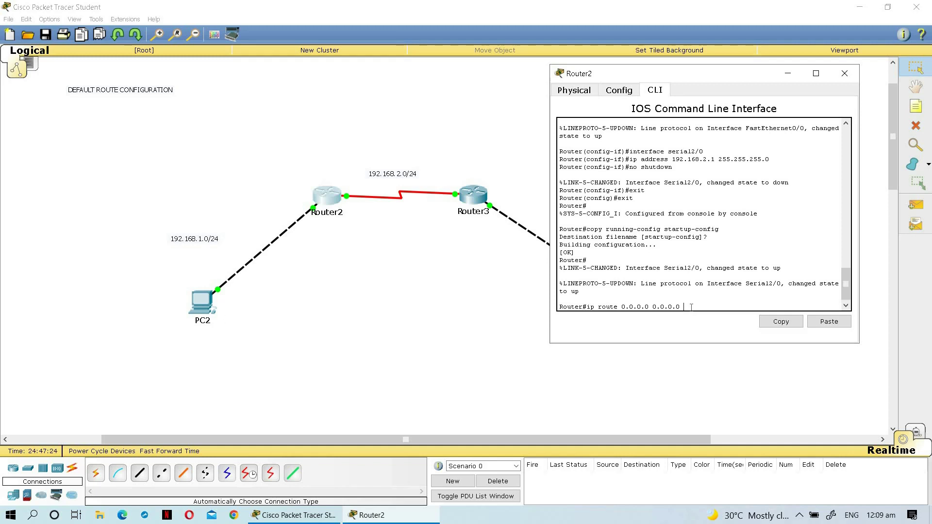
text(2/0)
key(Return)
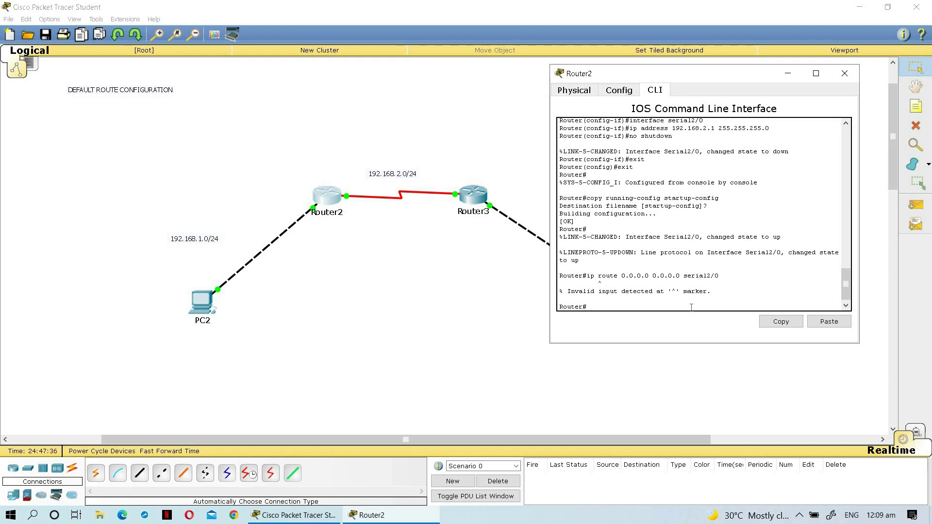
Enter global configuration mode on Router2 and add the default route with ip route 0.0.0.0 0.0.0.0 serial2/0.
text(configure terminal)
key(Return)
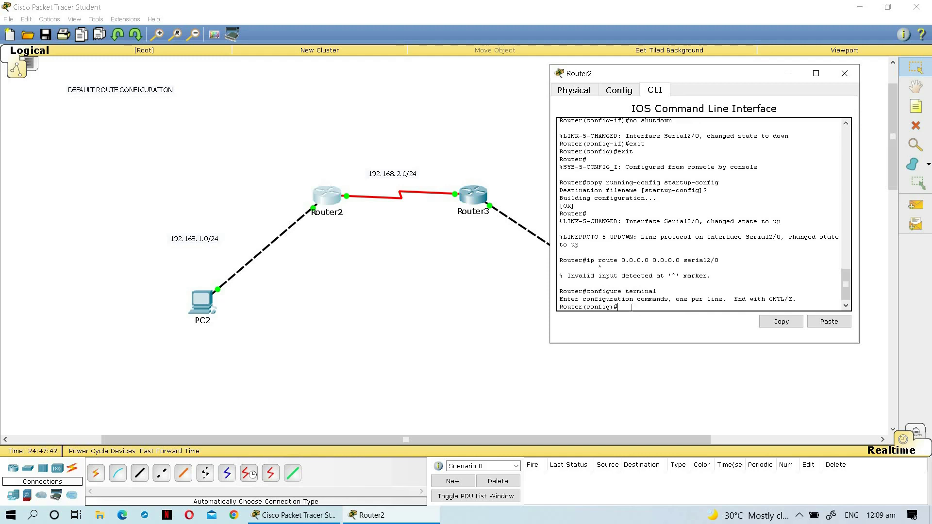
drag(551, 308, 621, 307)
click(635, 306)
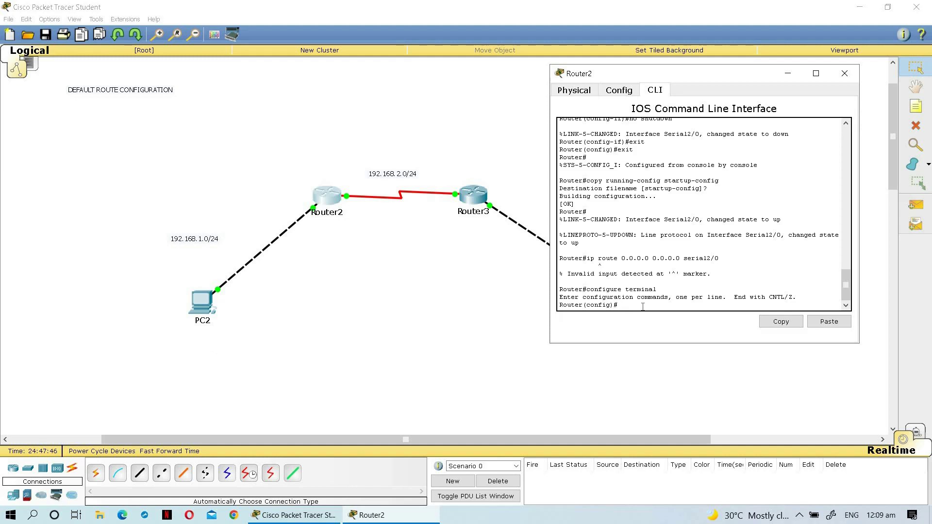
text(ip route 0.0.0.0 0.0.0.0 serial2/0)
key(Return)
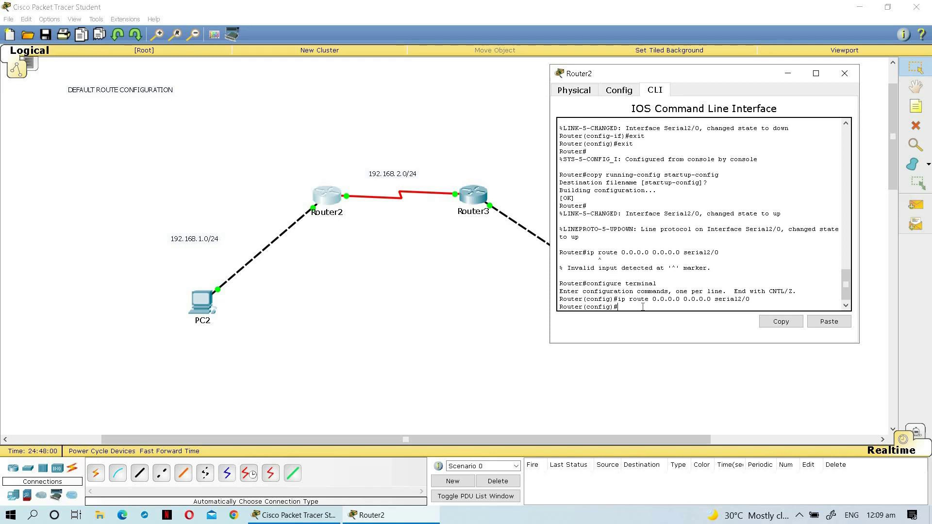
Exit Router2's configuration mode, save with copy running-config startup-config under the default filename, and close the router window.
text(exit)
key(Return)
text(copy run)
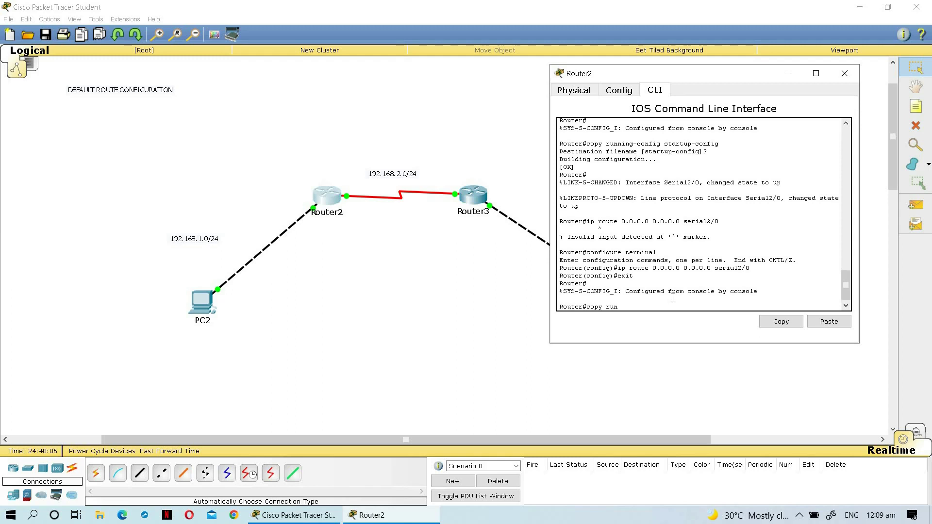
text(ning-config startup-config)
key(Return)
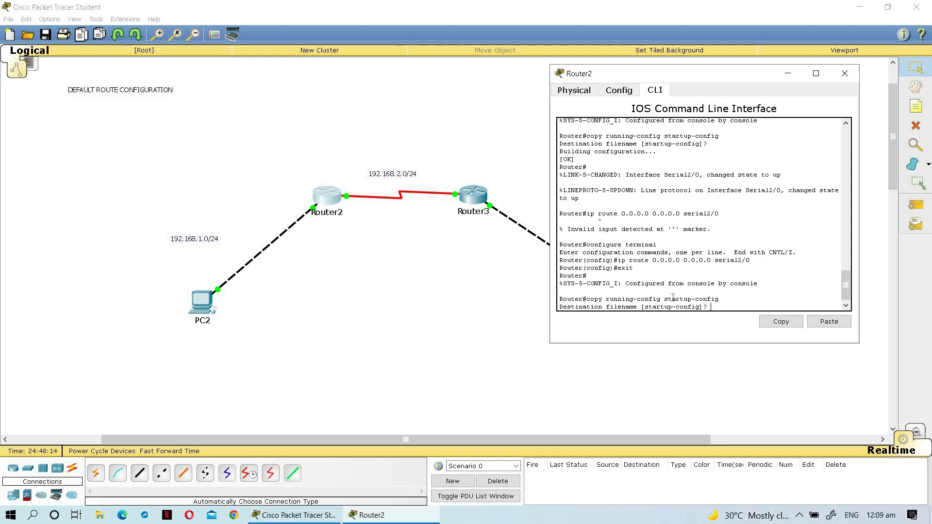
key(Return)
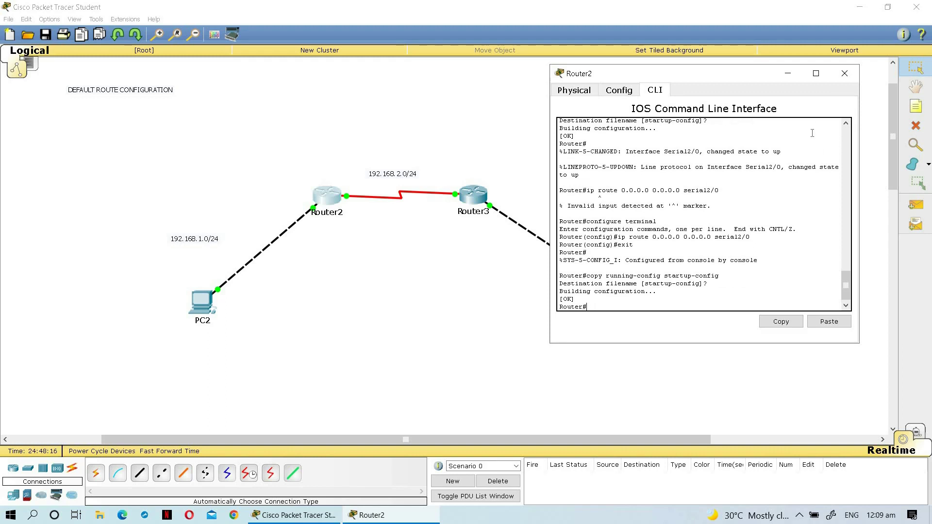
click(847, 72)
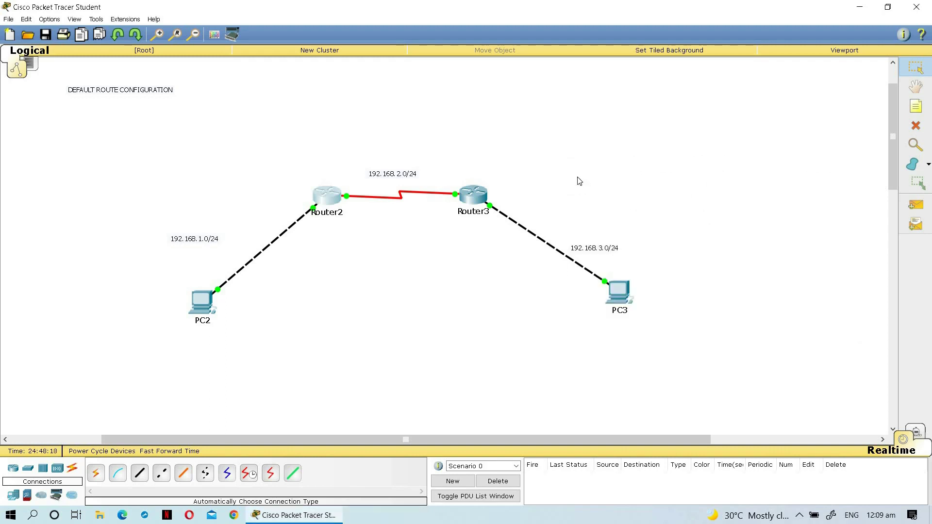
Open Router3's command line and exit interface configuration back to global configuration mode.
click(475, 197)
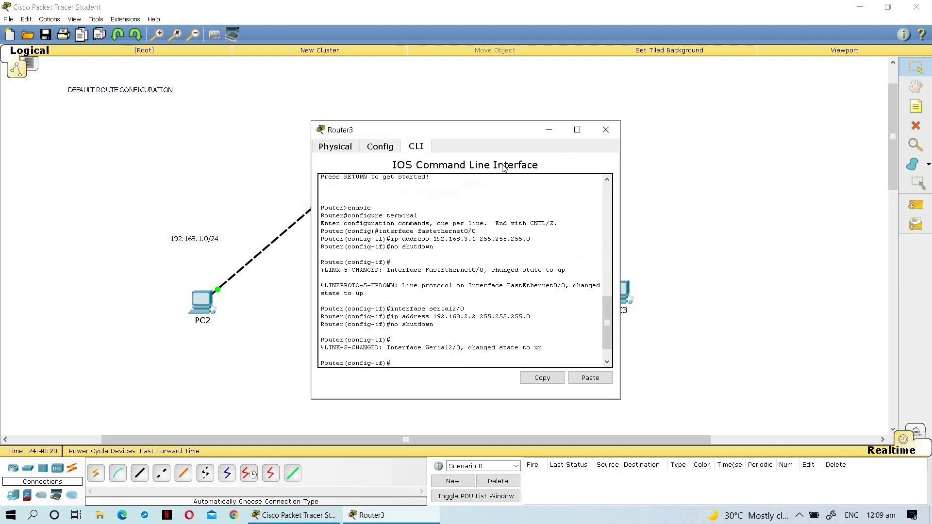
drag(529, 130, 785, 73)
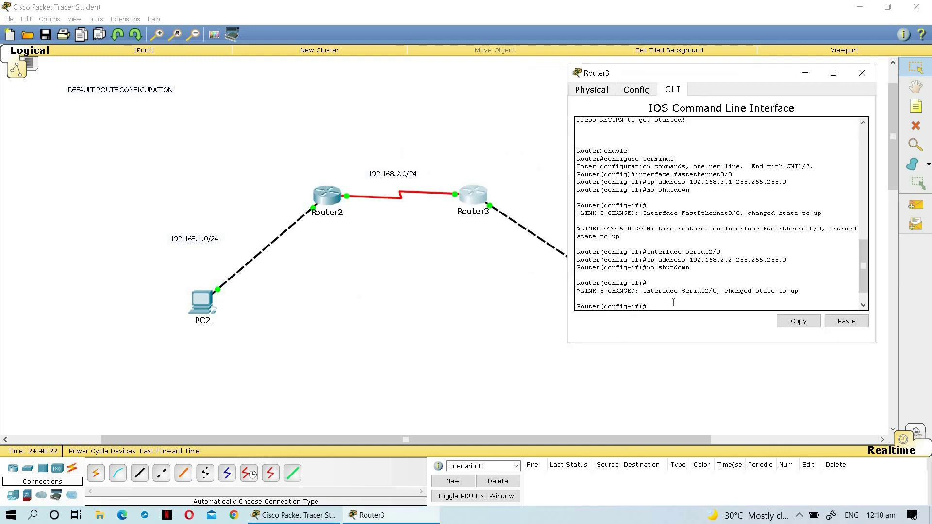
click(655, 305)
mouse_move(650, 306)
mouse_down()
mouse_move(576, 306)
mouse_move(664, 309)
mouse_up()
drag(577, 310, 801, 291)
click(654, 281)
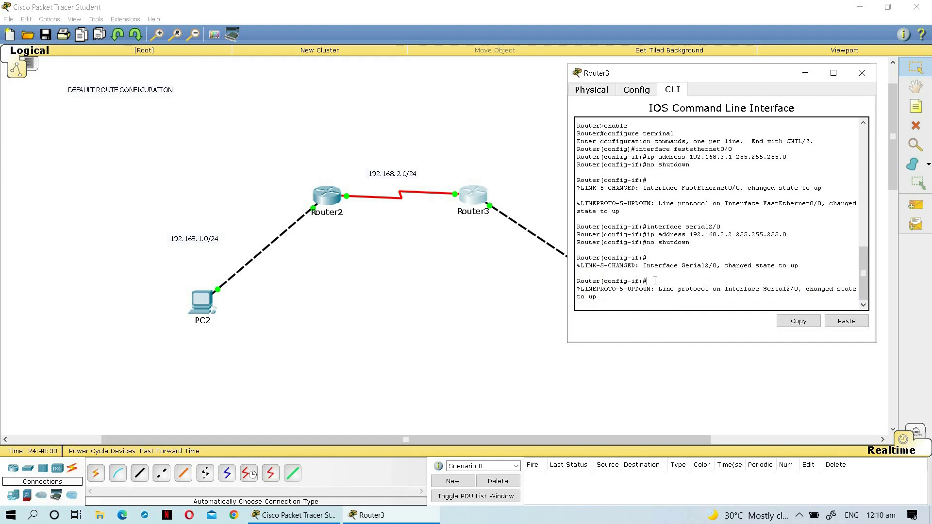
text(exit)
key(Return)
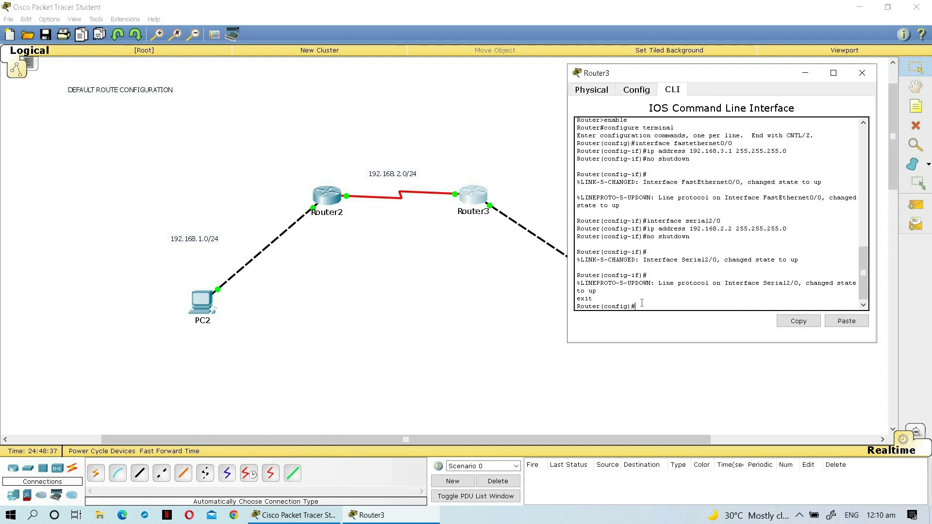
Add a default route on Router3 with ip route 0.0.0.0 0.0.0.0 serial2/0.
drag(578, 307, 663, 310)
drag(636, 306, 596, 306)
click(660, 302)
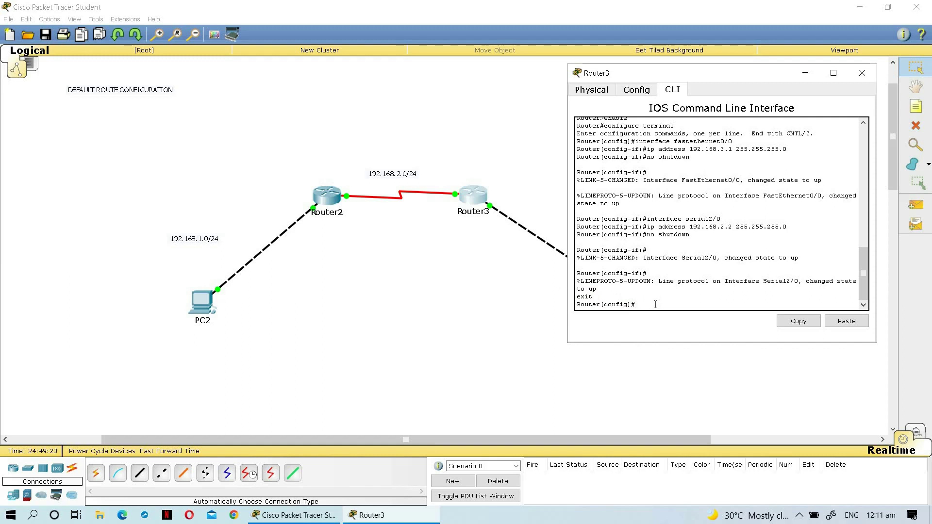
drag(589, 306, 582, 240)
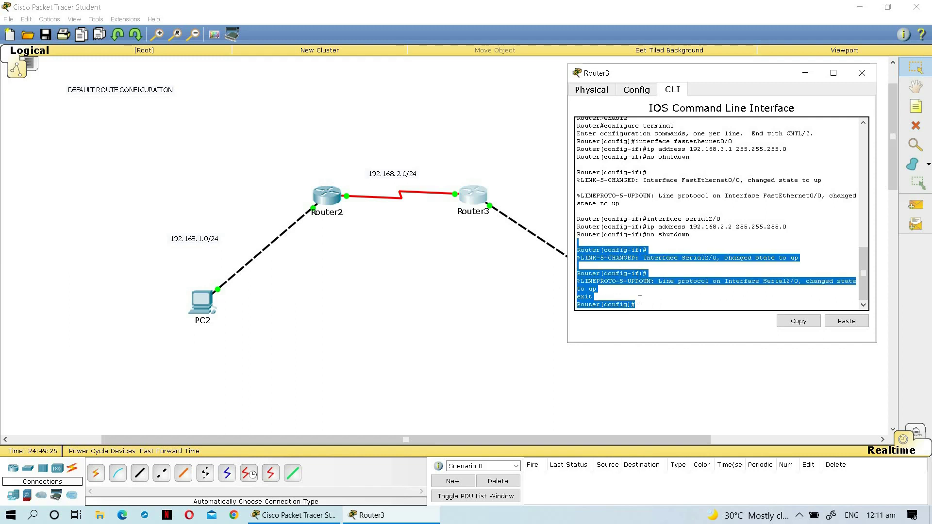
click(639, 303)
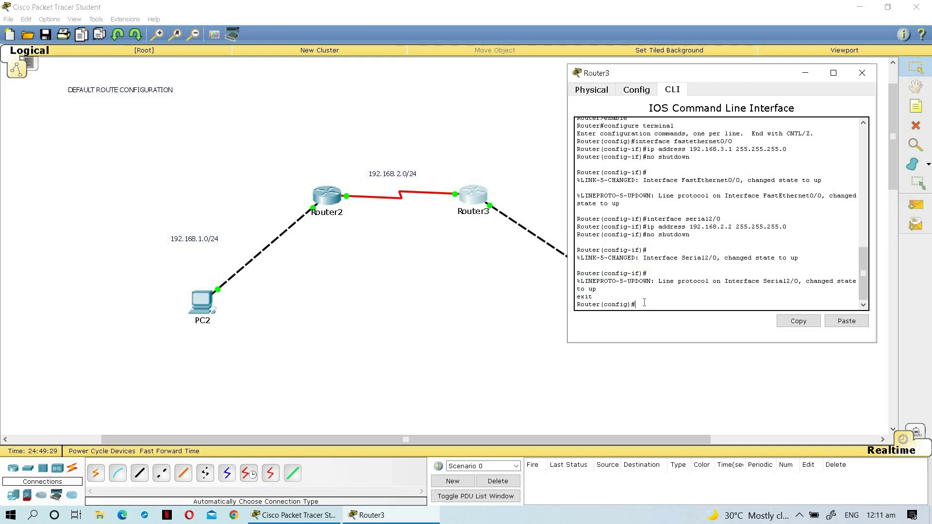
drag(577, 305, 635, 302)
click(648, 304)
text(ip route 0.0.0.0 0.0.0.0 serial2/0)
drag(794, 66, 876, 57)
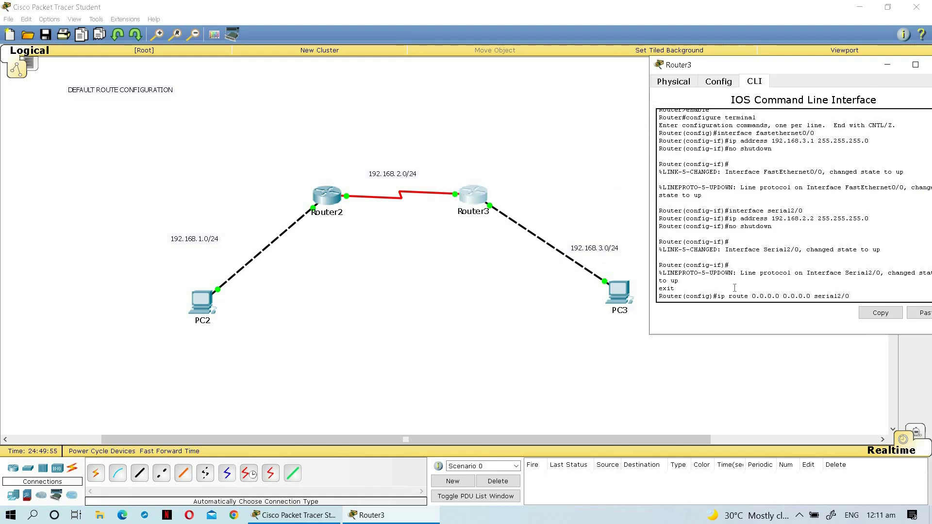
drag(717, 295, 853, 298)
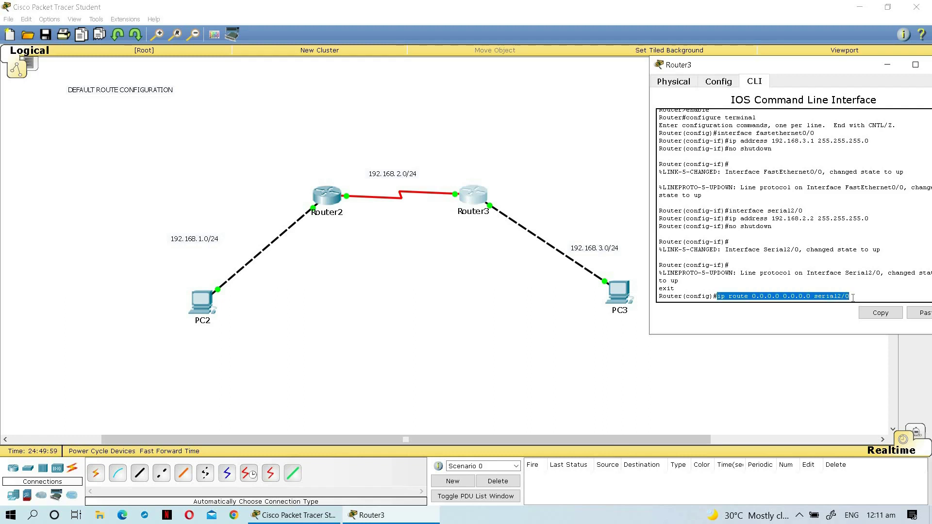
click(853, 297)
key(Return)
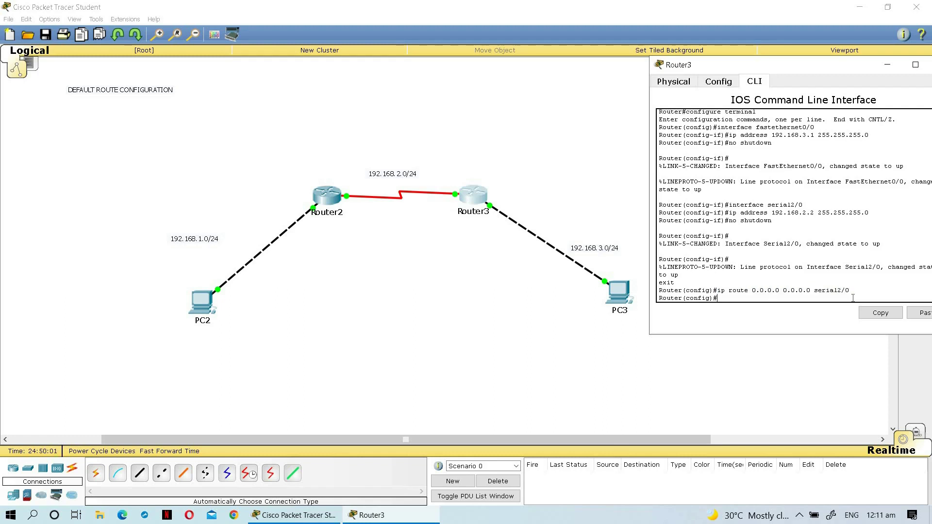
Exit Router3's configuration mode, save with copy running-config startup-config under the default filename, and close the router window.
text(exit)
key(Return)
text(copy running-confi)
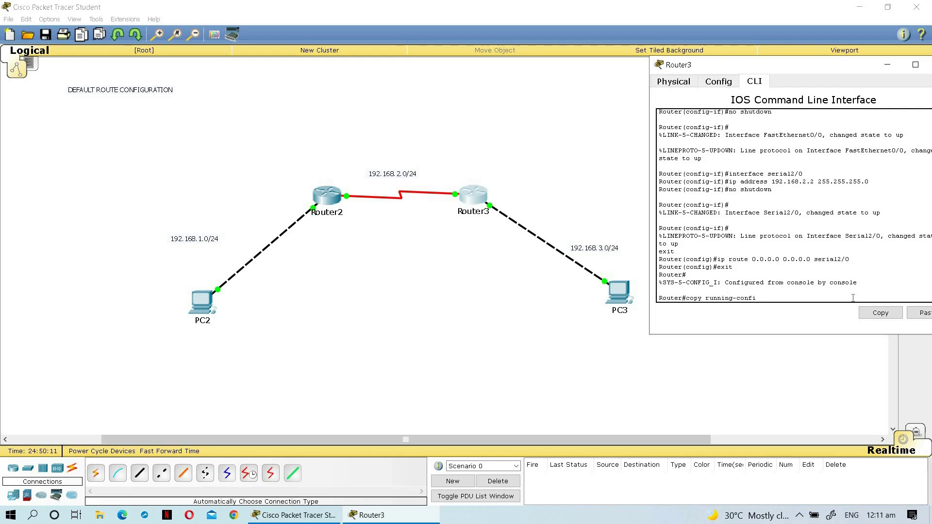
text(g startup-config)
key(Return)
key(Return)
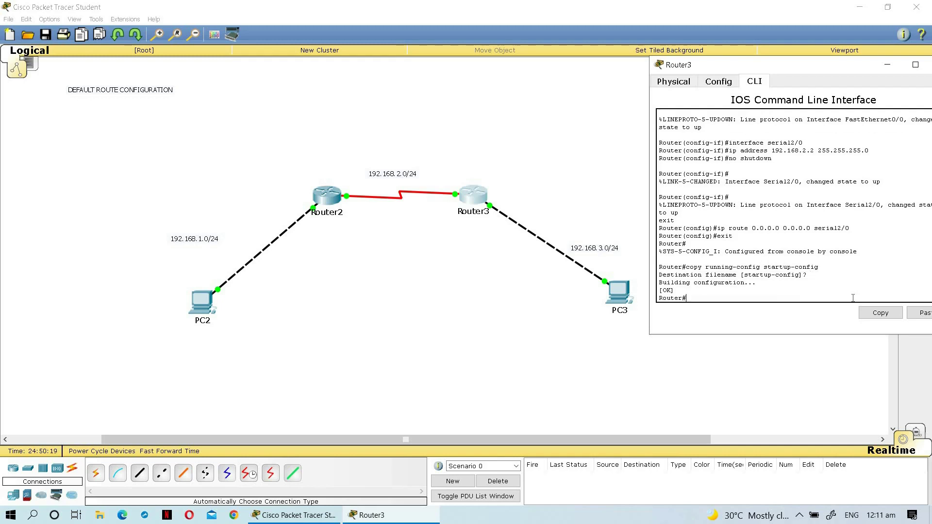
drag(841, 68, 735, 90)
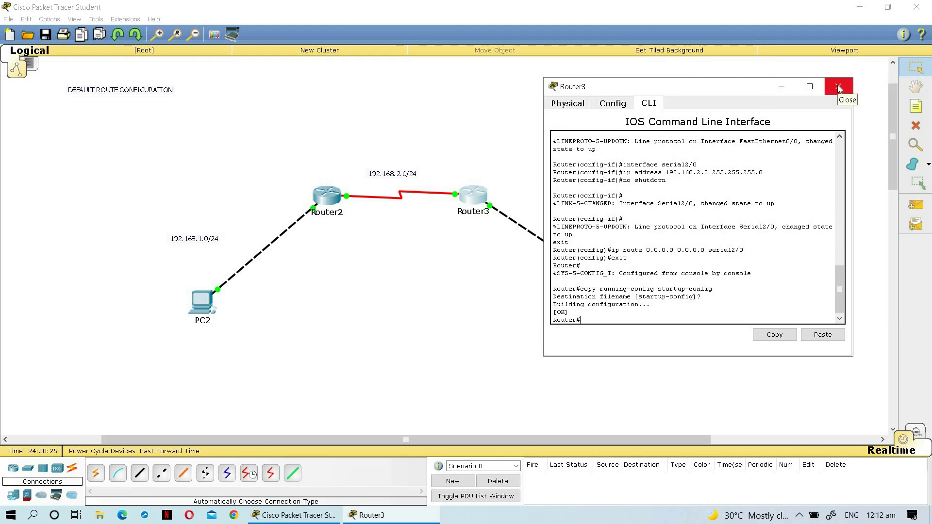
click(837, 85)
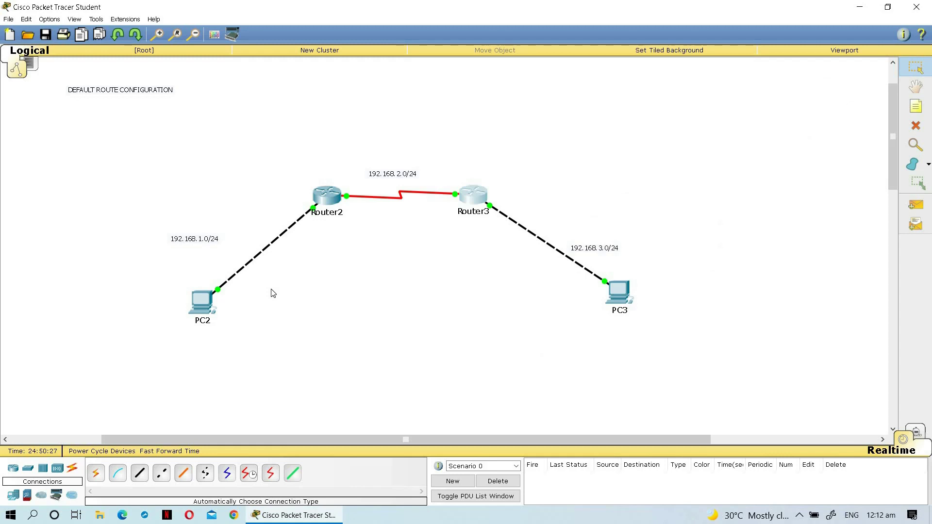
Ping 192.168.3.2 again from PC2's command prompt to test the default routes on both routers.
click(200, 304)
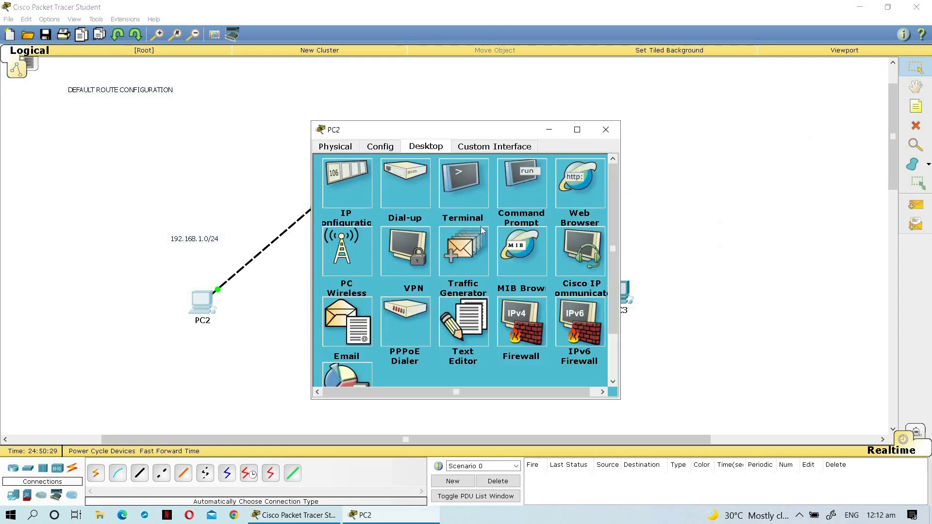
click(508, 199)
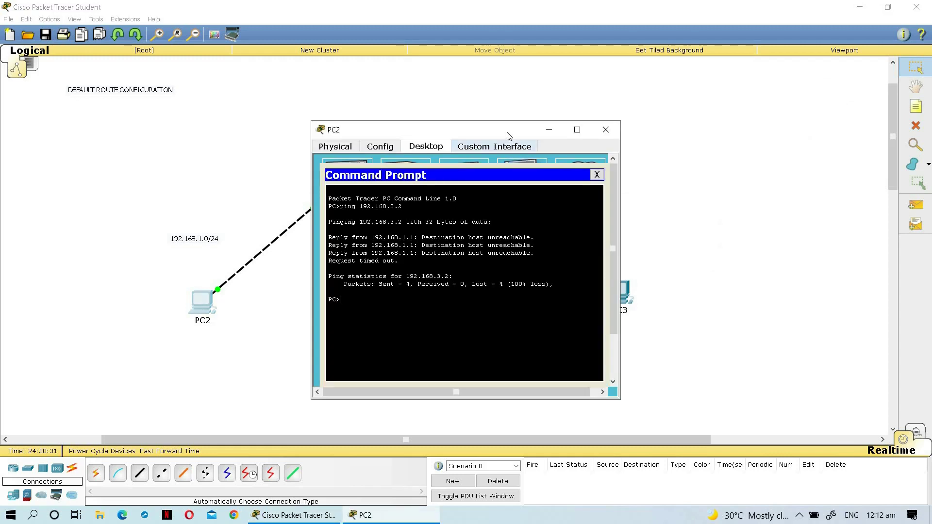
drag(507, 132, 864, 102)
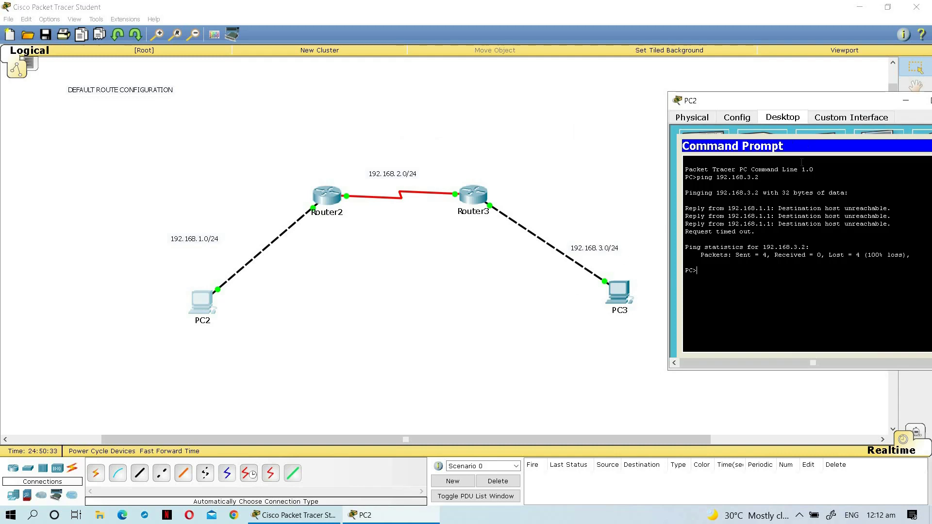
text(ping 192.168.3.2)
key(Return)
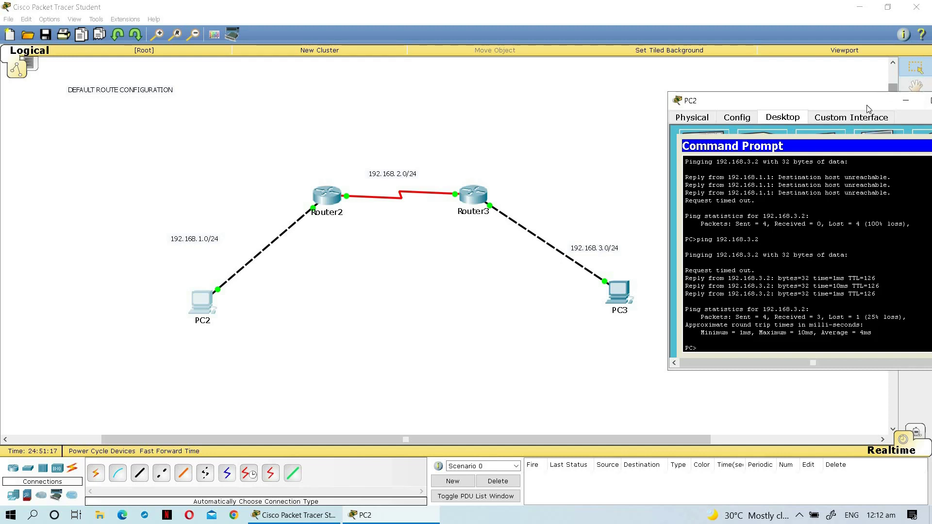
Enlarge PC2's command prompt to review the ping output for 192.168.3.2, and close the PC2 window.
drag(801, 103, 621, 196)
click(607, 190)
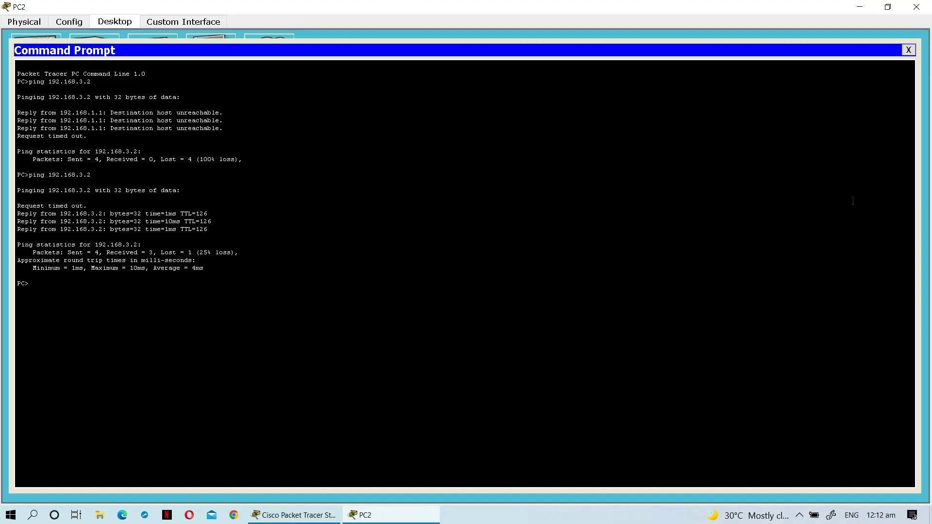
click(917, 6)
click(916, 67)
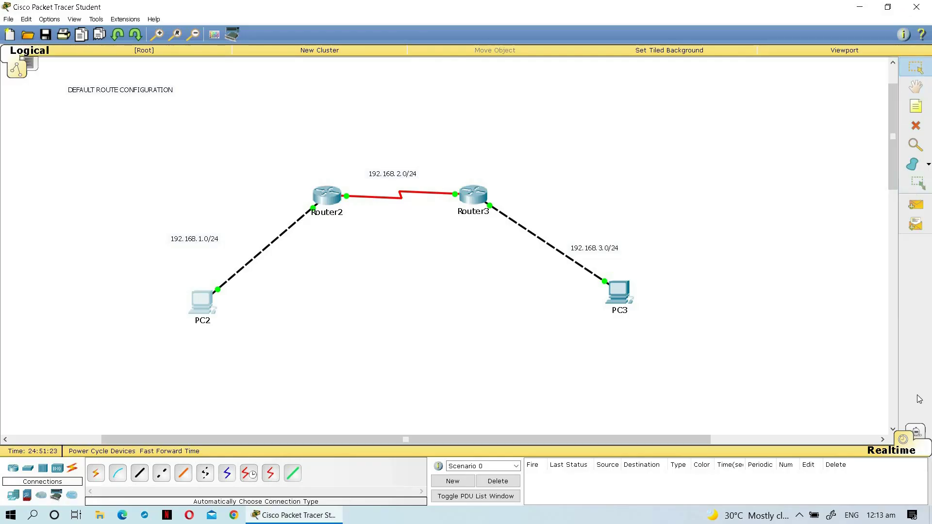
Switch the network to Simulation mode and pick up the Add Simple PDU tool.
click(916, 431)
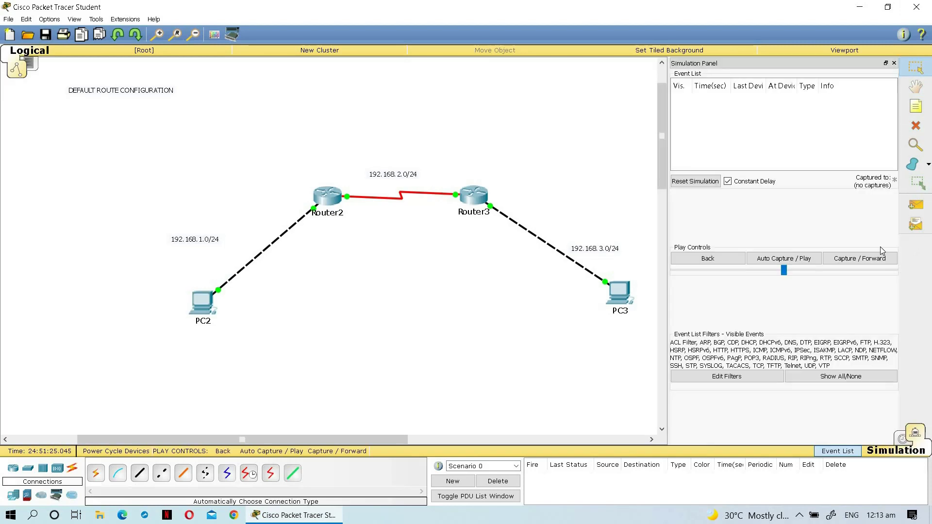
click(917, 207)
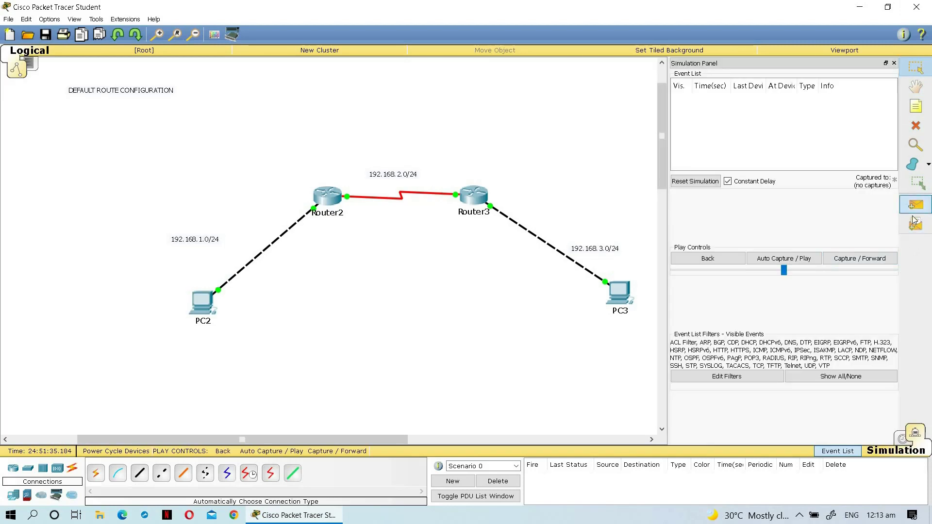
Hide ARP, DNS, BGP, EIGRP, OSPF, DHCP, HSRP and RIP in the IPv4 event filters, leaving only ICMP.
click(760, 375)
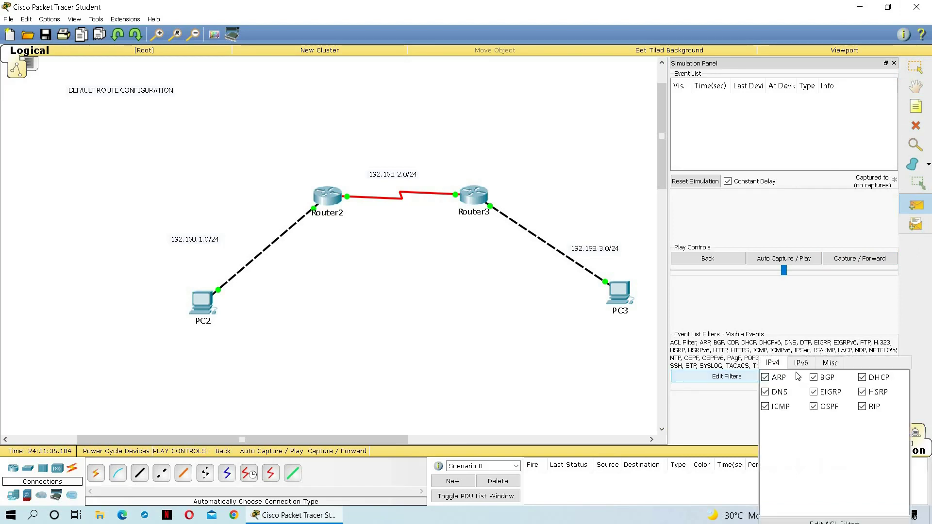
click(766, 378)
click(766, 392)
click(814, 378)
click(815, 392)
click(815, 408)
click(864, 378)
click(863, 394)
click(739, 414)
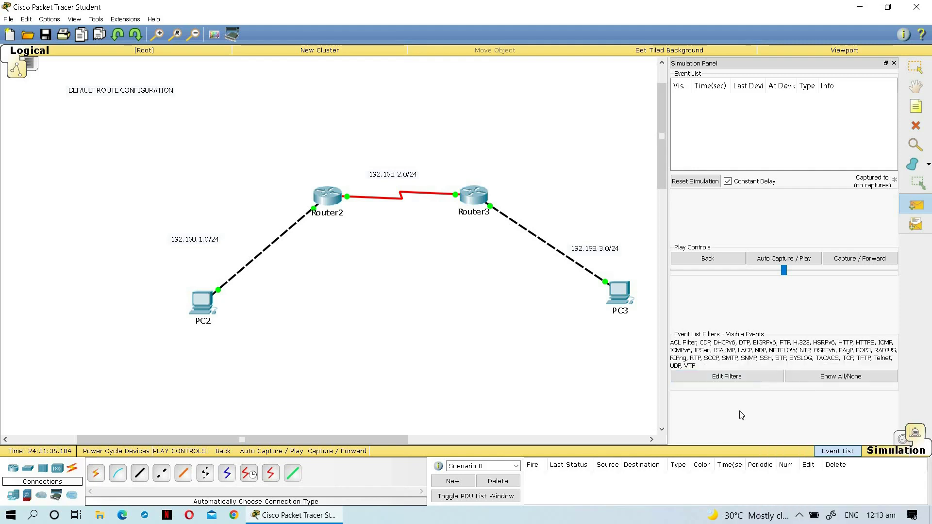
Add a simple PDU from PC2 to PC3 and play the simulation with automatic capture.
click(201, 298)
click(622, 299)
click(799, 261)
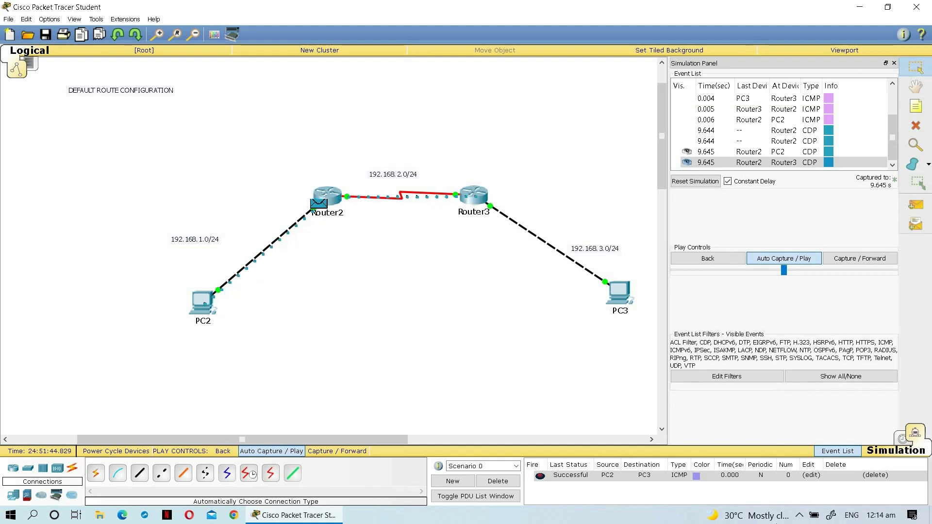
click(800, 516)
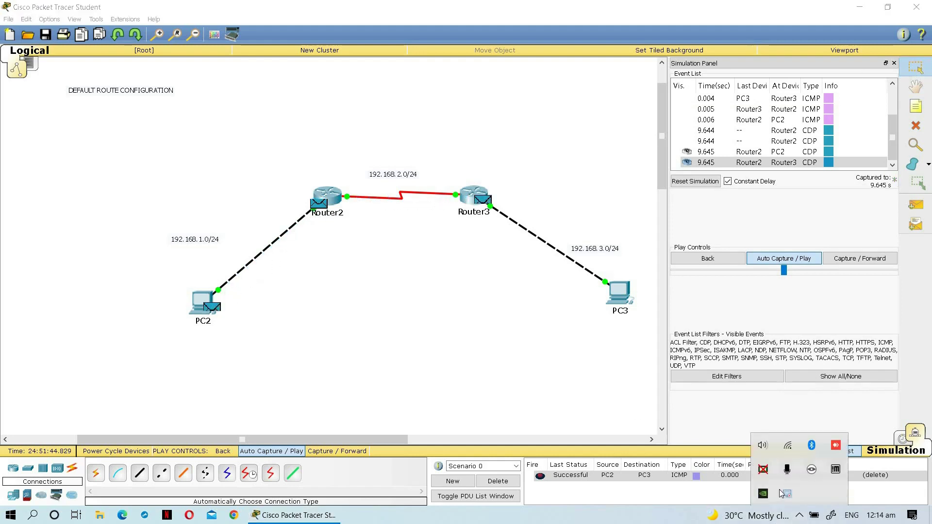